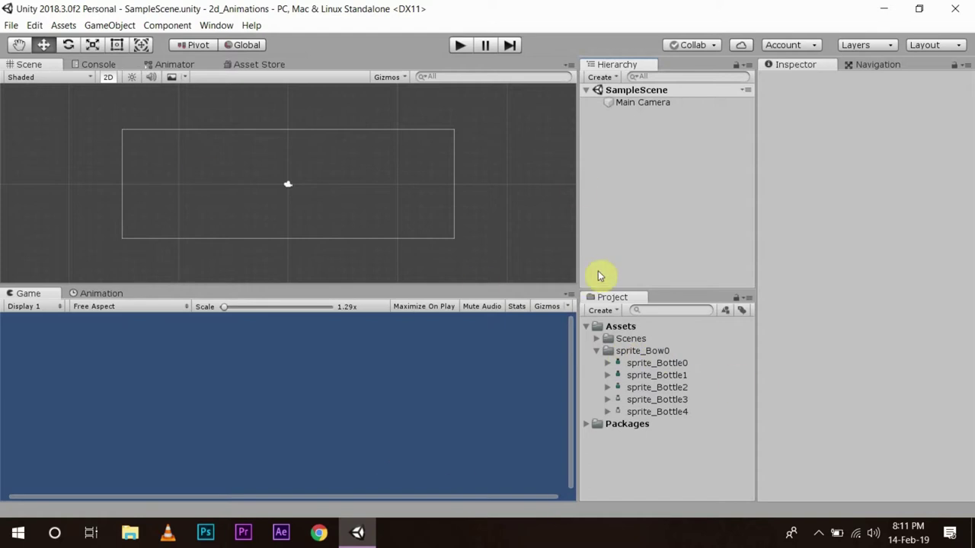
Step: Start a new animation in the scene from the sprite_Bottle0 and sprite_Bottle1 sprites in the sprite_Bow0 folder
click(645, 351)
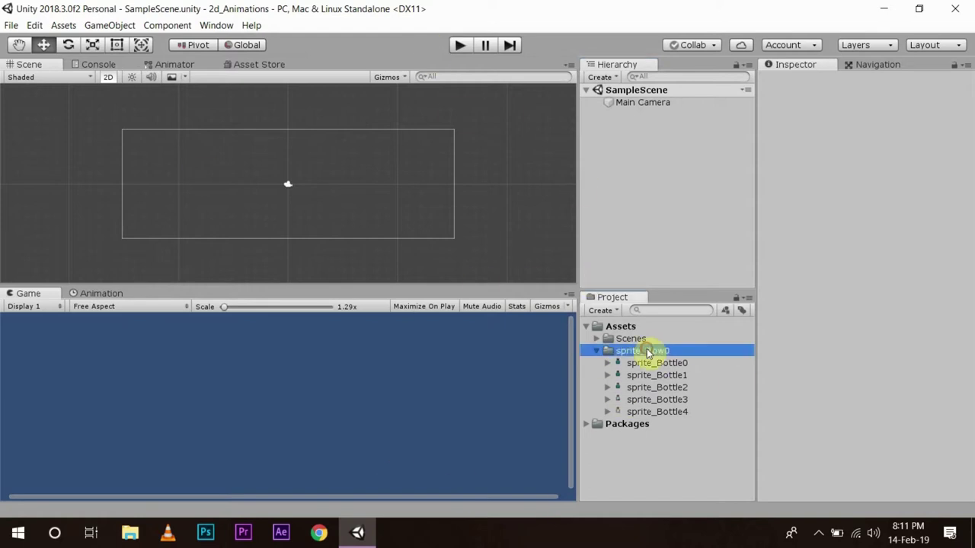
drag(653, 373, 658, 398)
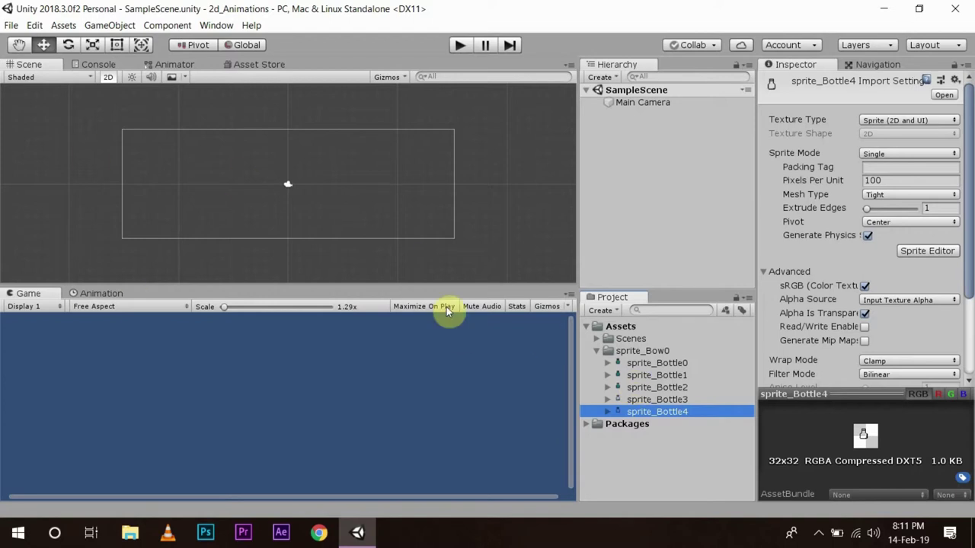
click(641, 363)
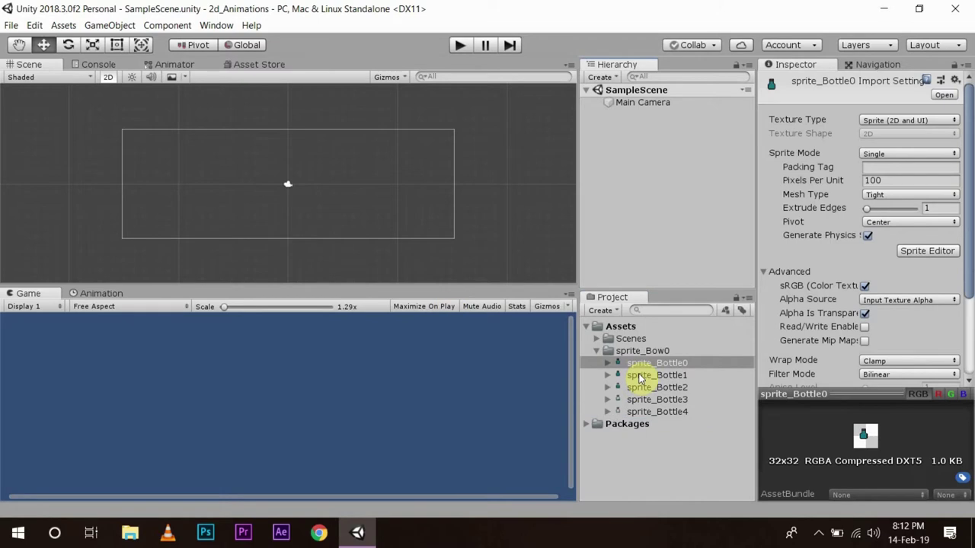
shift+click(639, 376)
drag(650, 373, 635, 167)
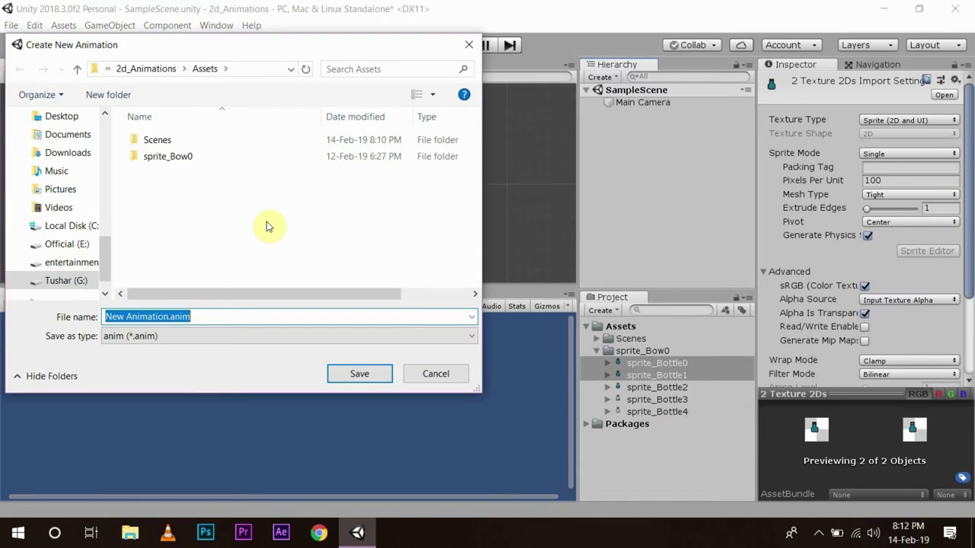
Step: Create a folder named Animation inside Assets and open it as the save location
click(110, 94)
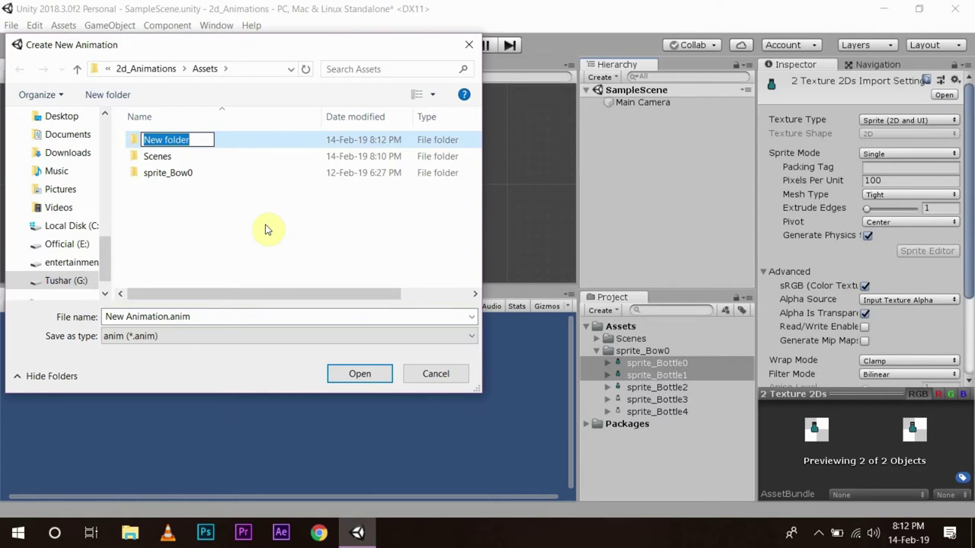
text(Animation)
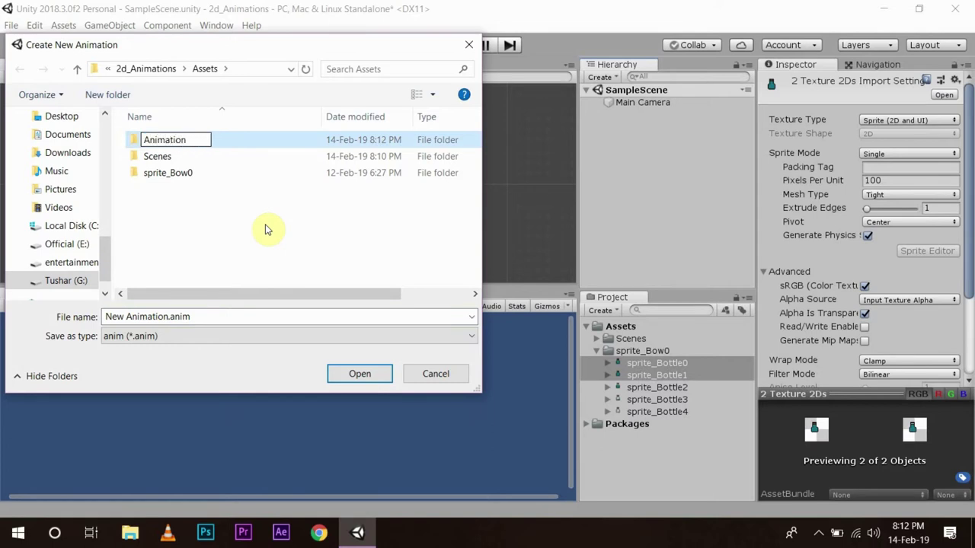
key(Return)
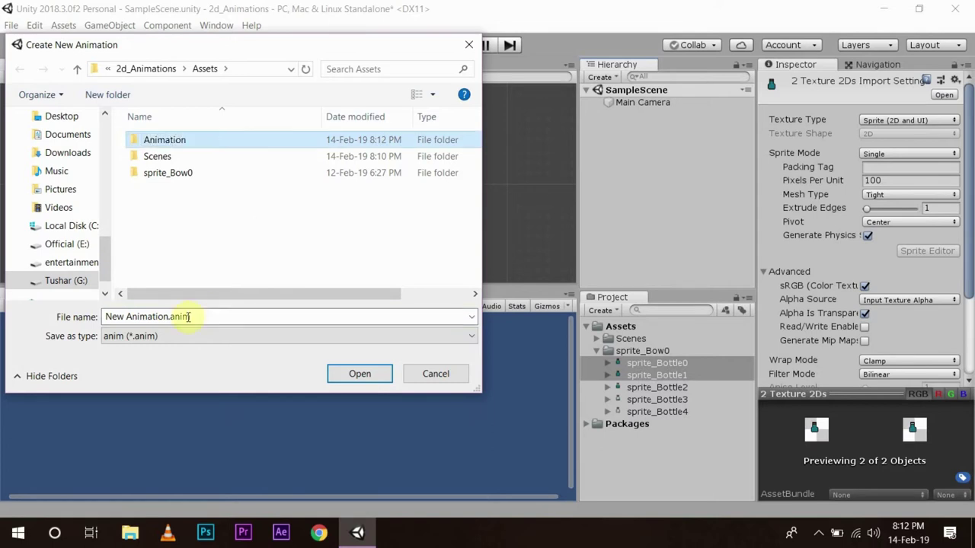
double_click(163, 133)
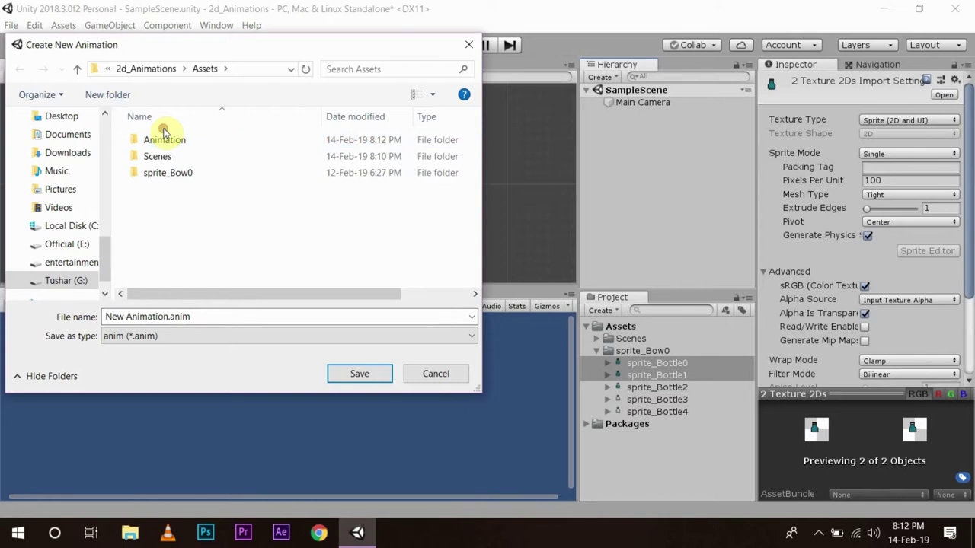
Step: Save the animation clip as BottleAnimationI and delete the resulting sprite_Bottle0 object from the scene
click(175, 318)
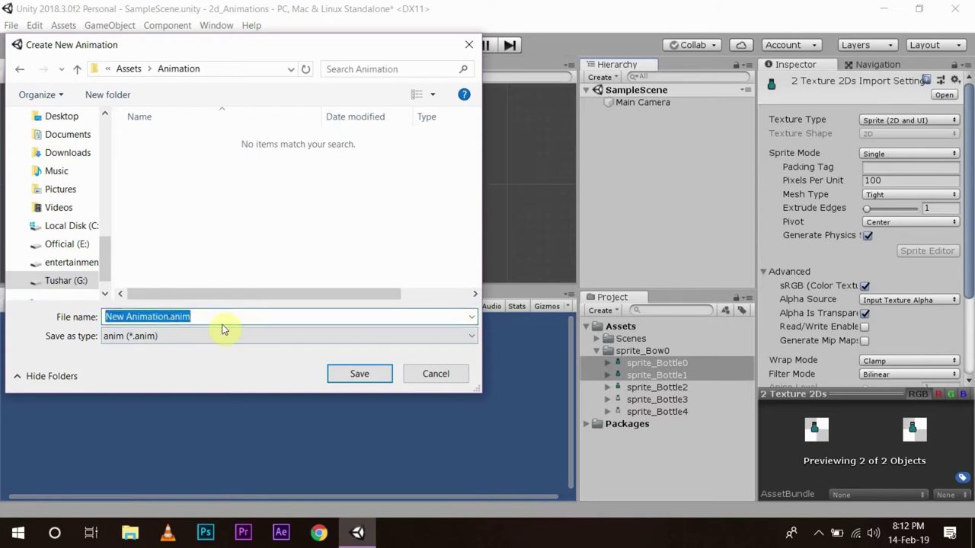
text(Bottle)
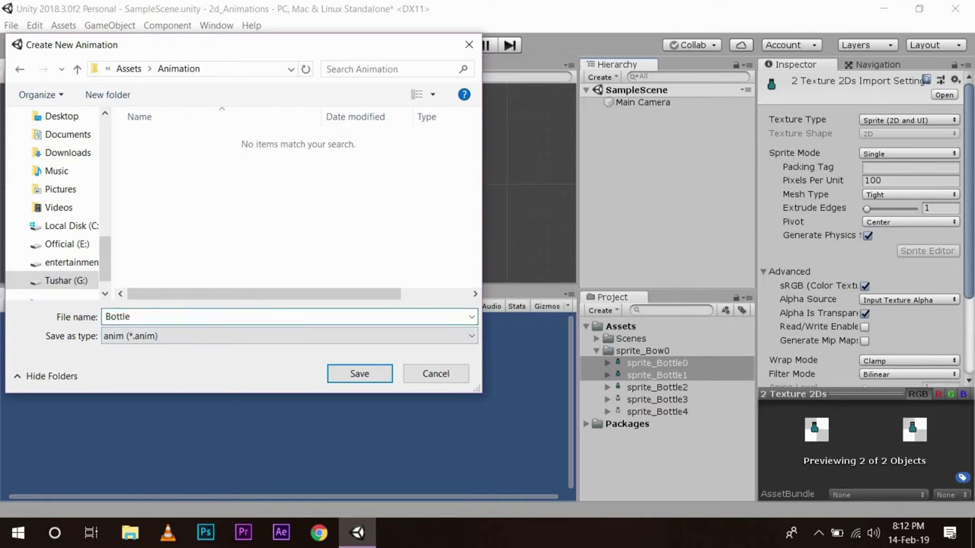
text(AnimationI)
click(359, 373)
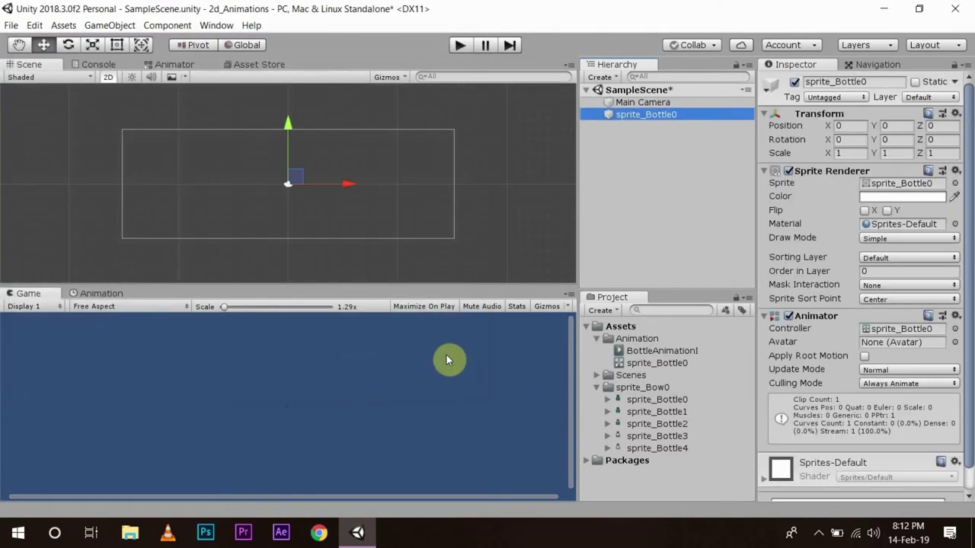
right_click(641, 120)
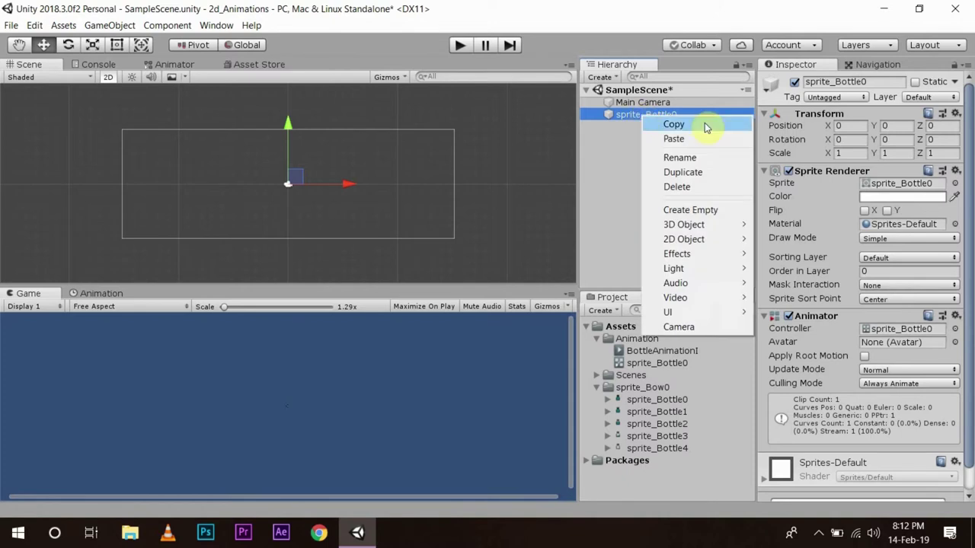
click(698, 188)
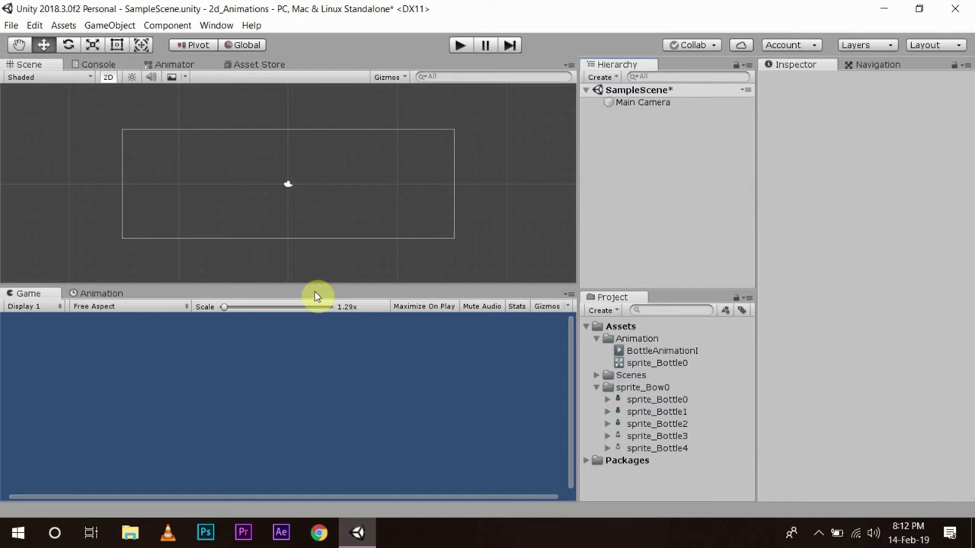
Step: Open the sprite_Bottle0 animator controller and rearrange its nodes so BottleAnimationI sits above and beside Entry
click(643, 351)
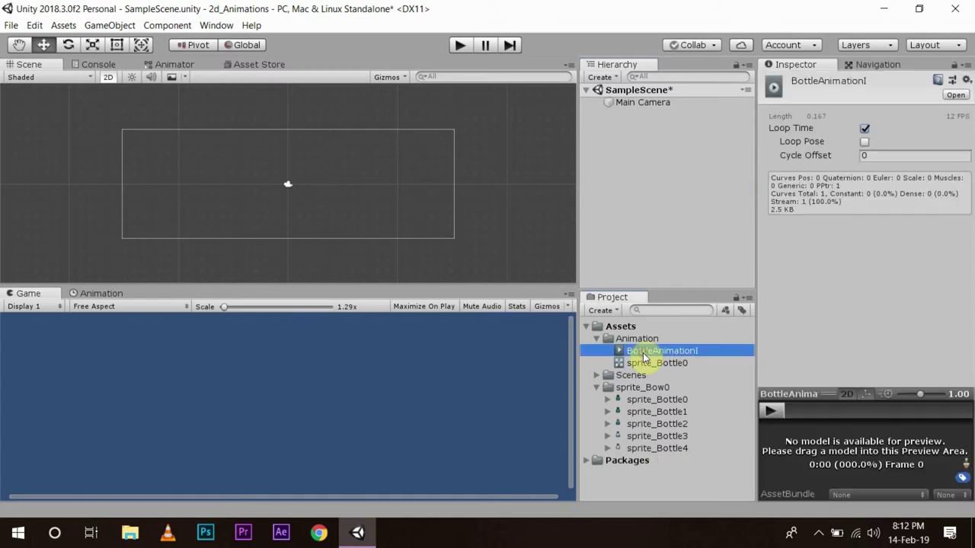
double_click(643, 363)
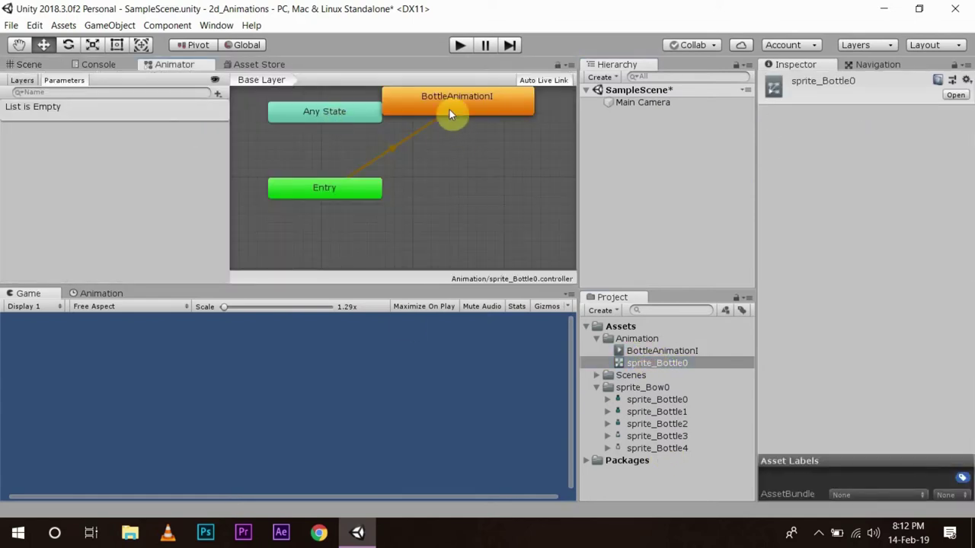
drag(348, 195, 497, 263)
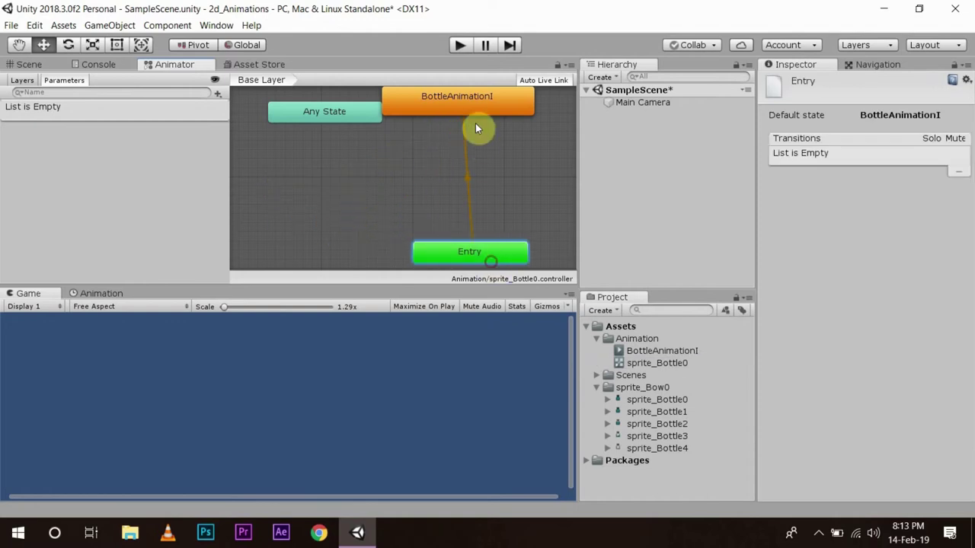
drag(474, 111, 407, 211)
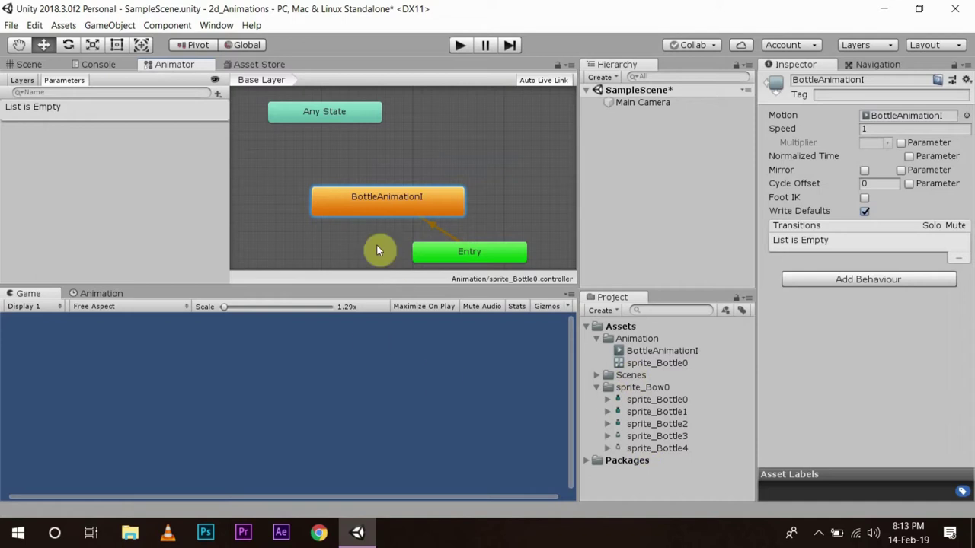
Step: Delete the second sprite keyframe, at 0:01, from the BottleAnimationI clip's timeline
click(642, 353)
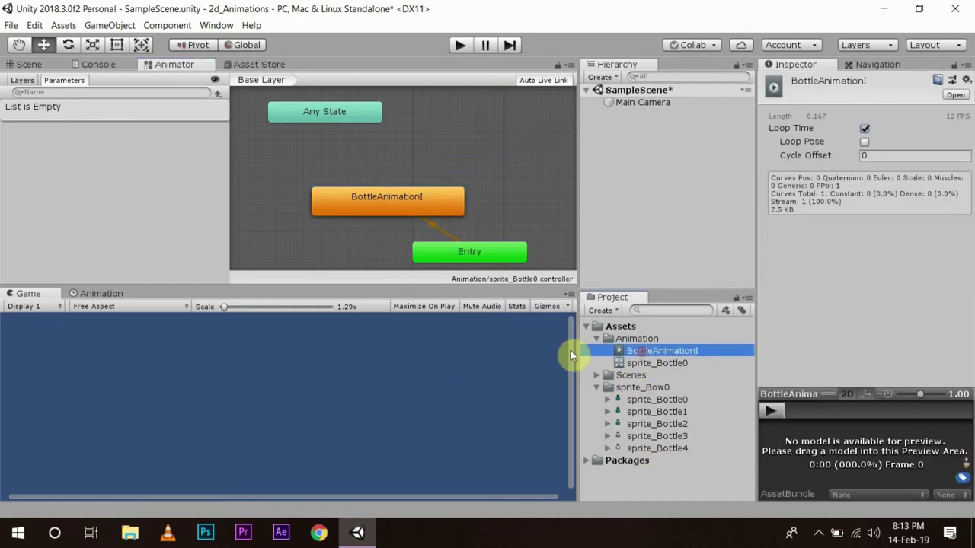
click(114, 295)
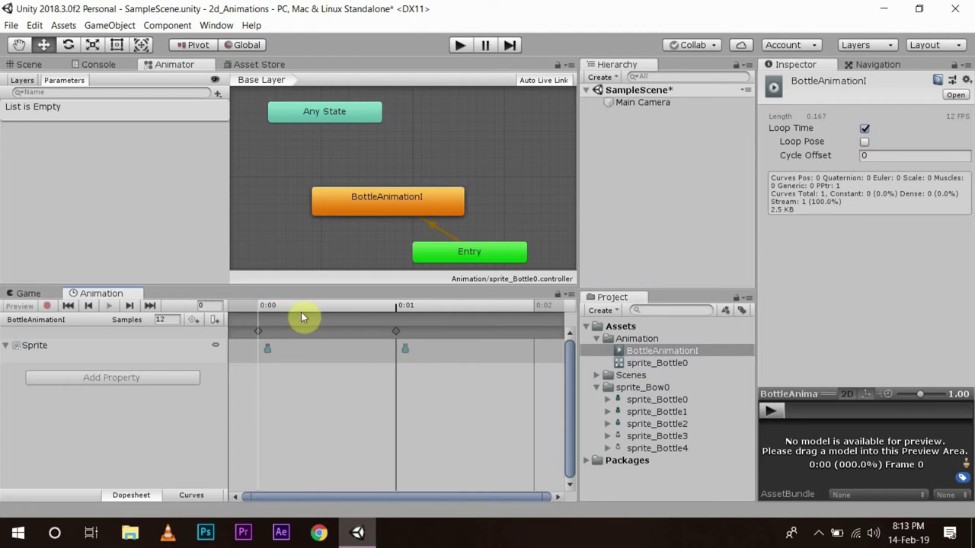
click(395, 332)
scroll(457, 351, down, 1)
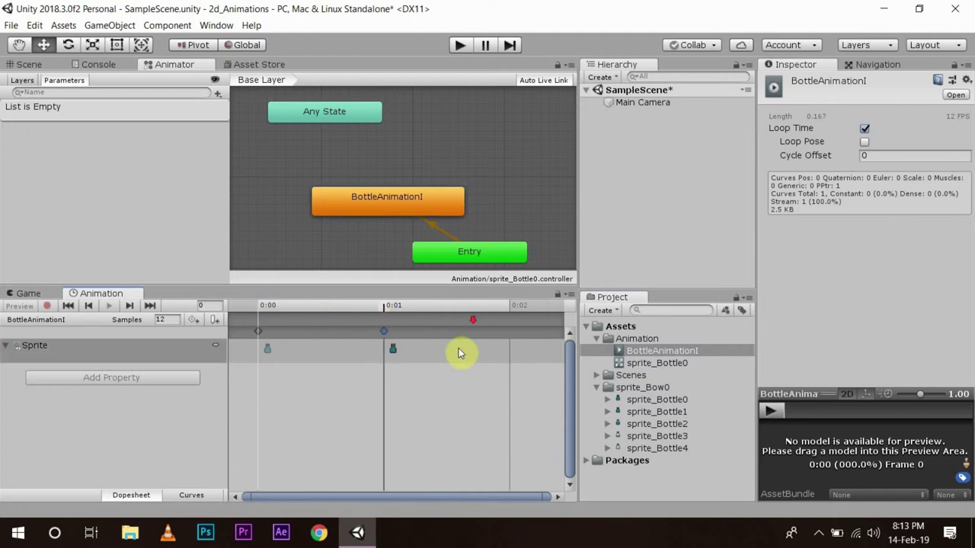
drag(346, 496, 303, 505)
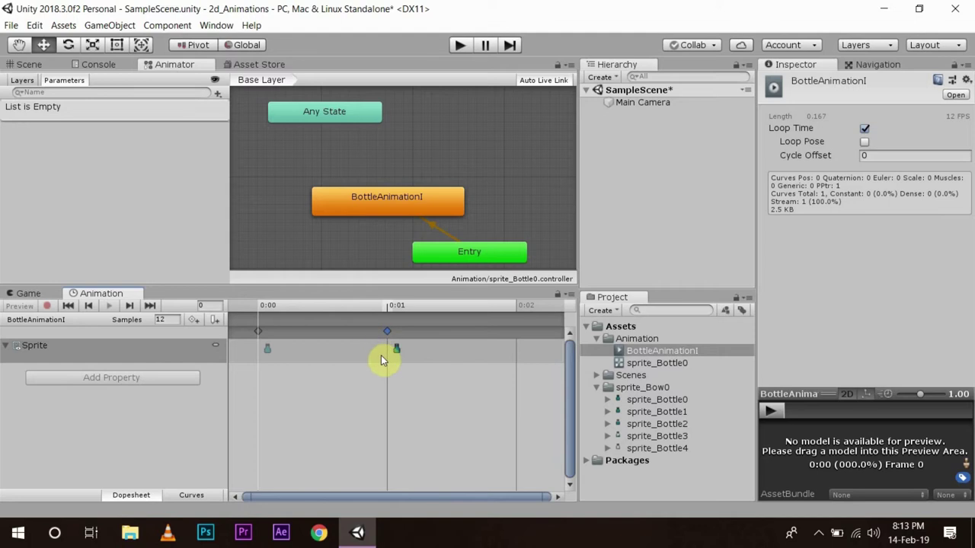
right_click(389, 332)
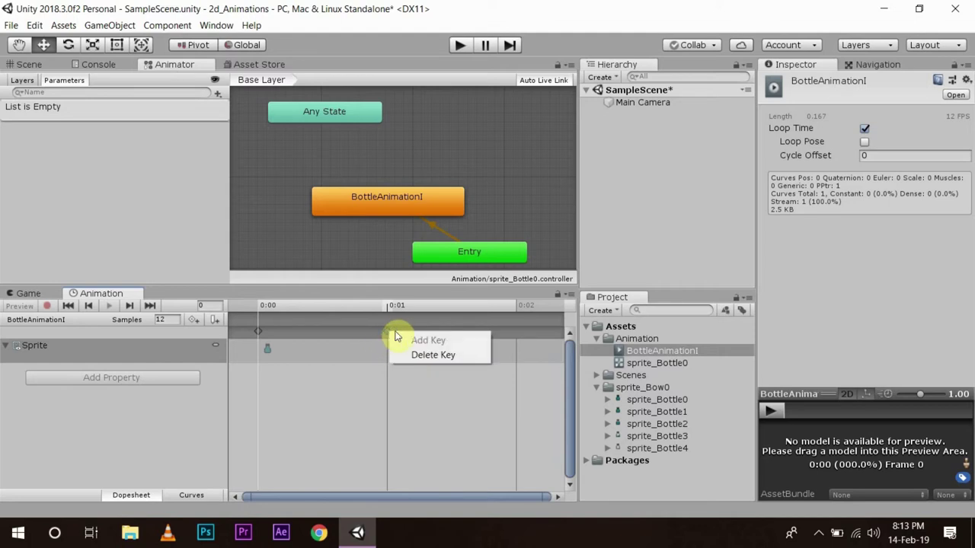
click(415, 356)
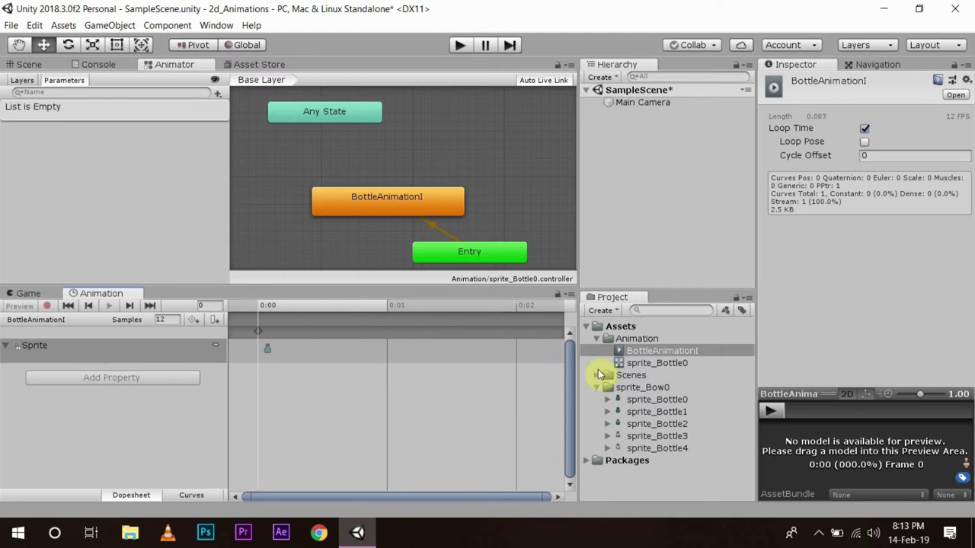
Step: Rename the BottleAnimationI clip in the Animation folder as Idle
click(638, 350)
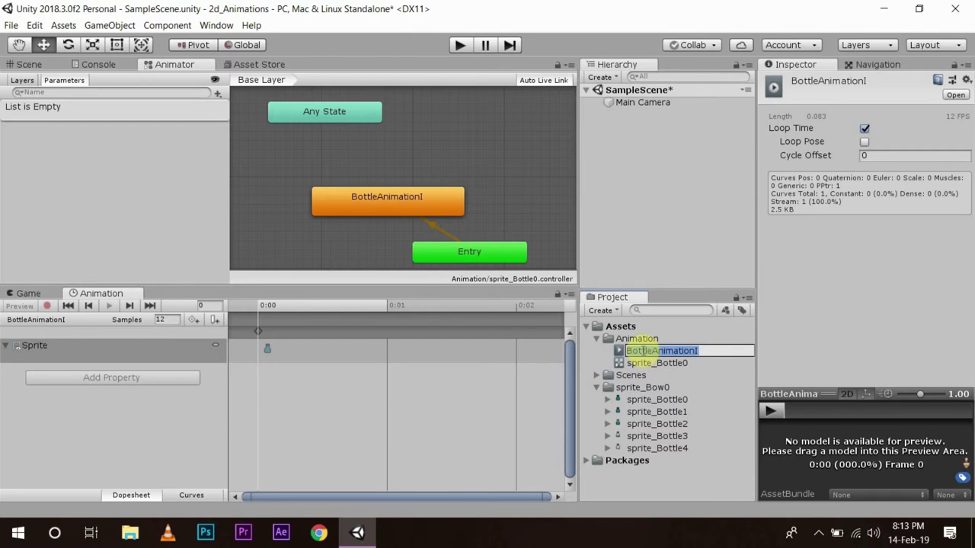
text(Idle)
key(Return)
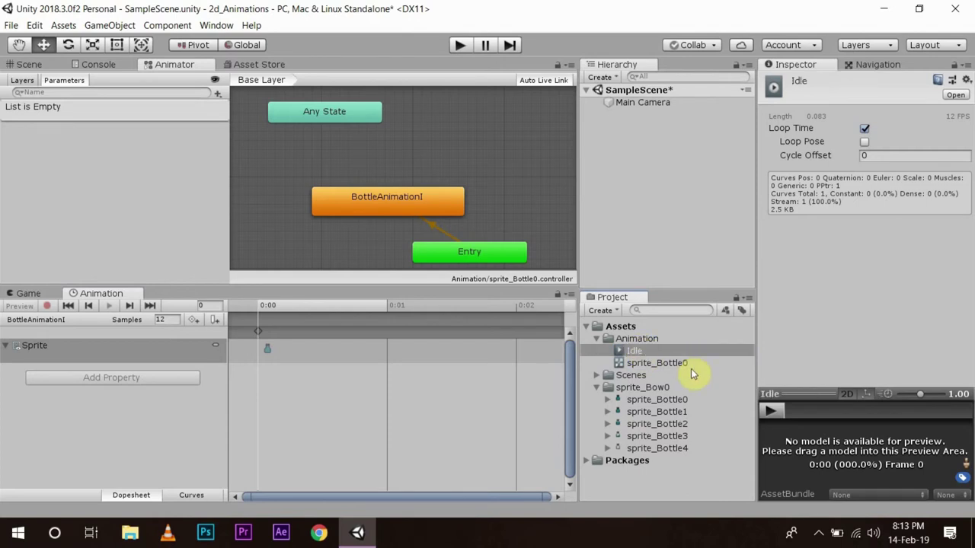
Step: Add the Idle clip as a state in the animator graph and delete the BottleAnimationI state
drag(616, 349, 415, 135)
click(414, 200)
right_click(415, 203)
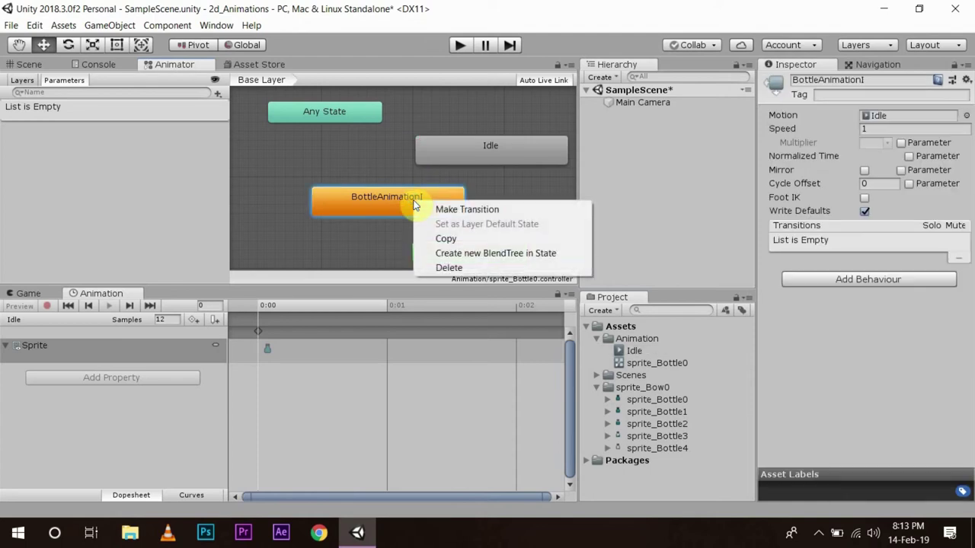
click(464, 268)
Step: Arrange the animator graph so the Idle state sits directly above the Entry node
drag(497, 152, 383, 220)
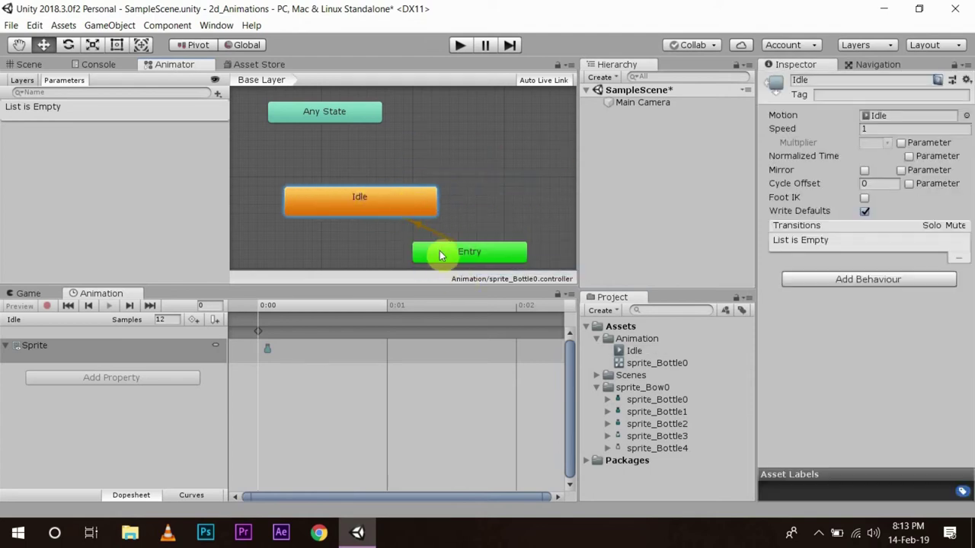
drag(440, 255, 389, 253)
drag(371, 197, 398, 202)
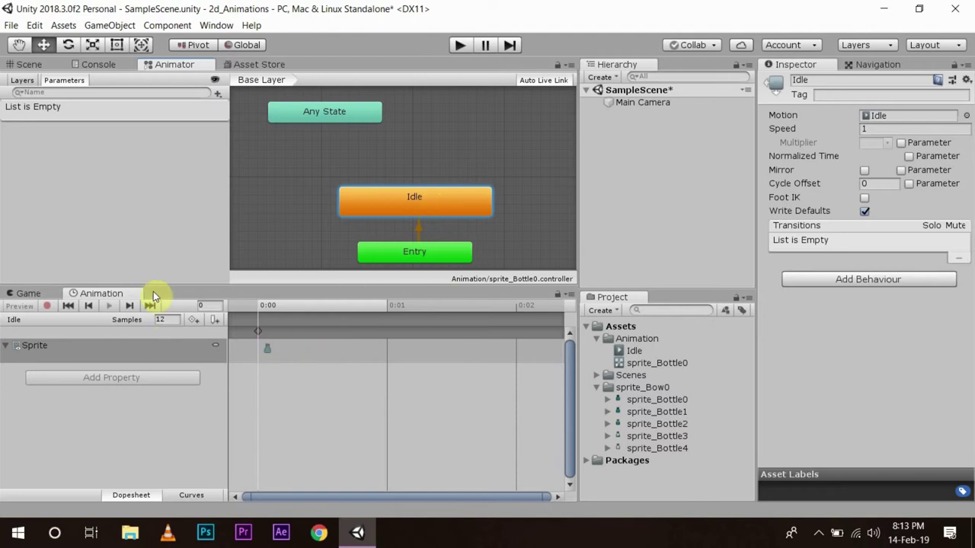
Step: Return to the Scene and Game views and add the sprite_Bottle0 sprite to the scene as an object
click(29, 294)
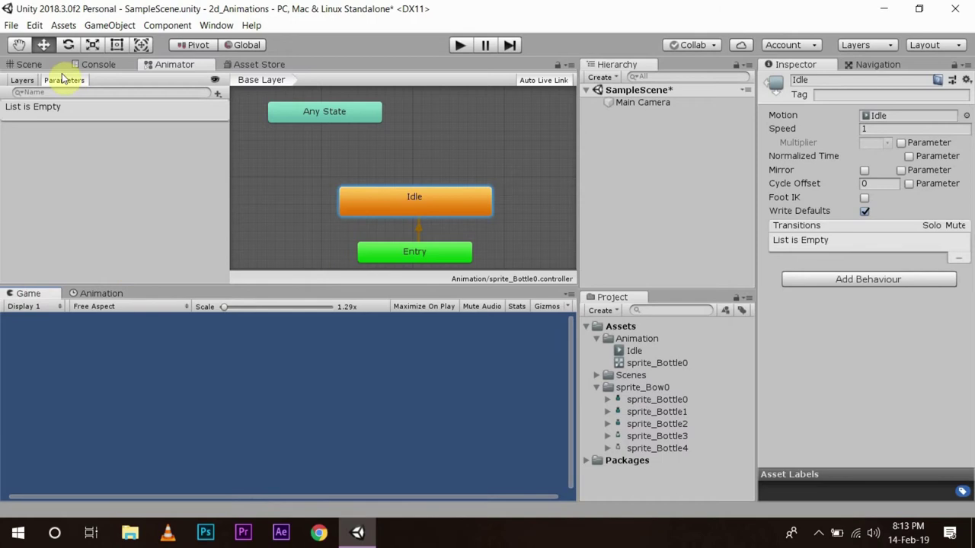
click(29, 66)
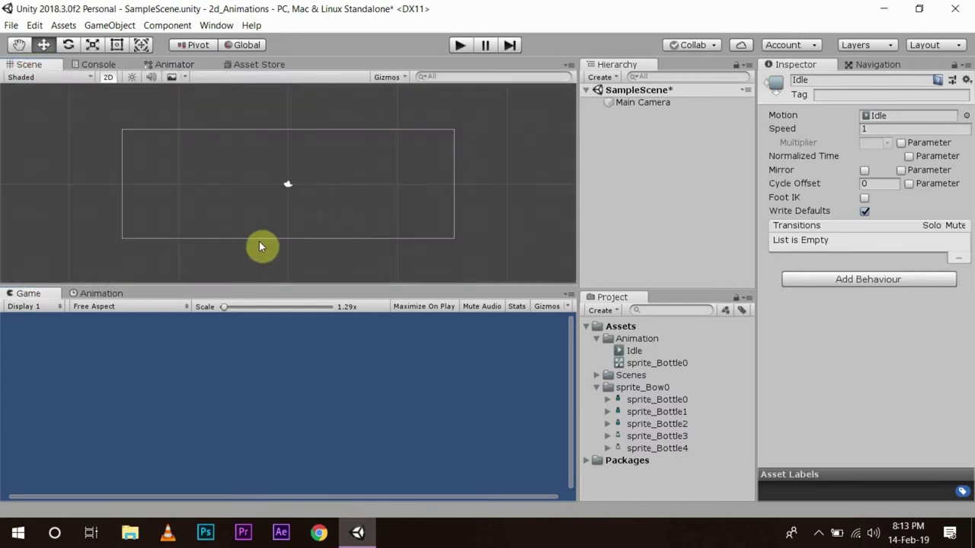
drag(664, 403, 624, 147)
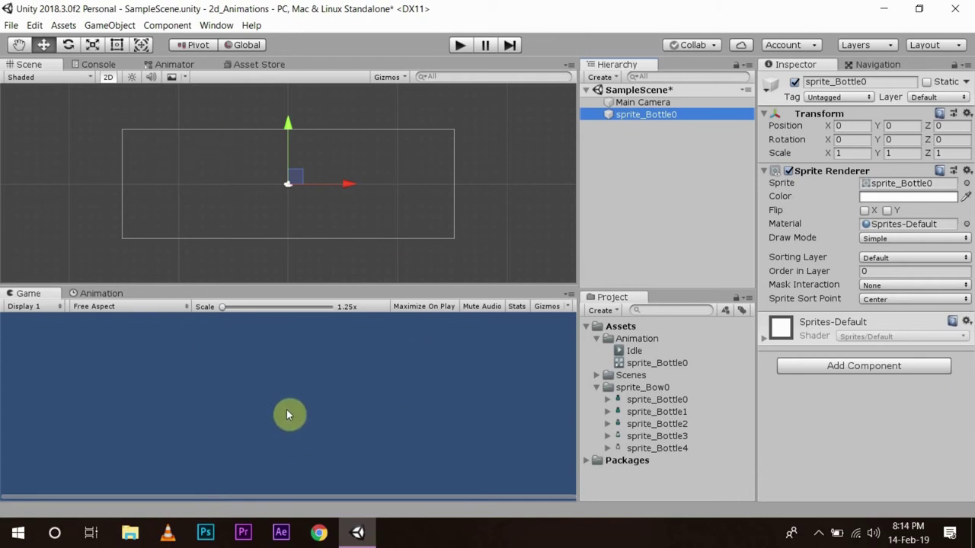
Step: Set the sprite_Bottle0 object's scale to X 20, Y 20 and Z 0
click(842, 152)
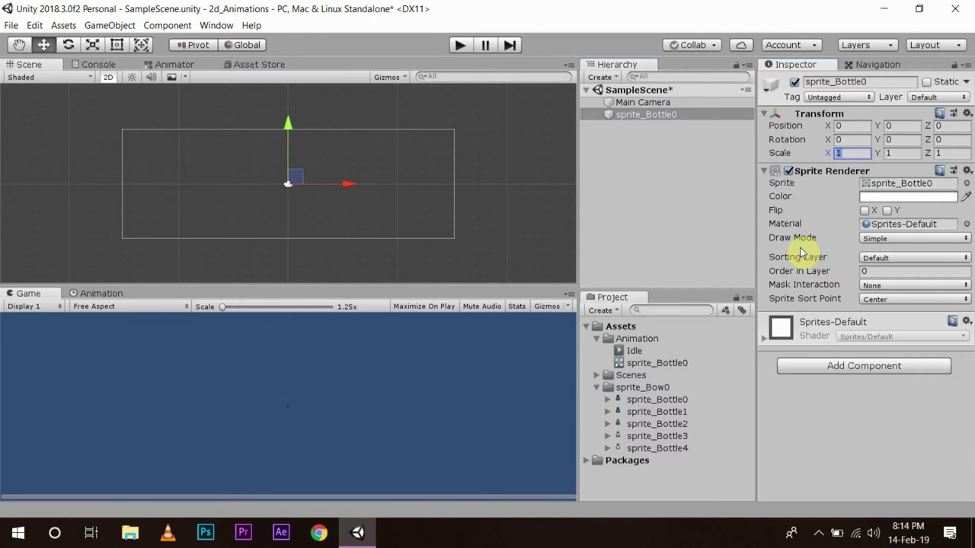
text(20)
key(Tab)
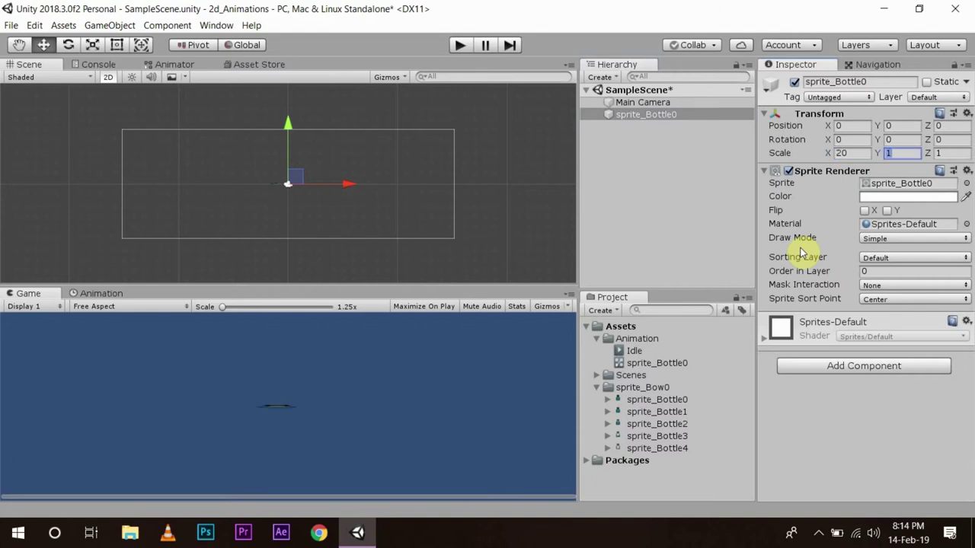
text(20)
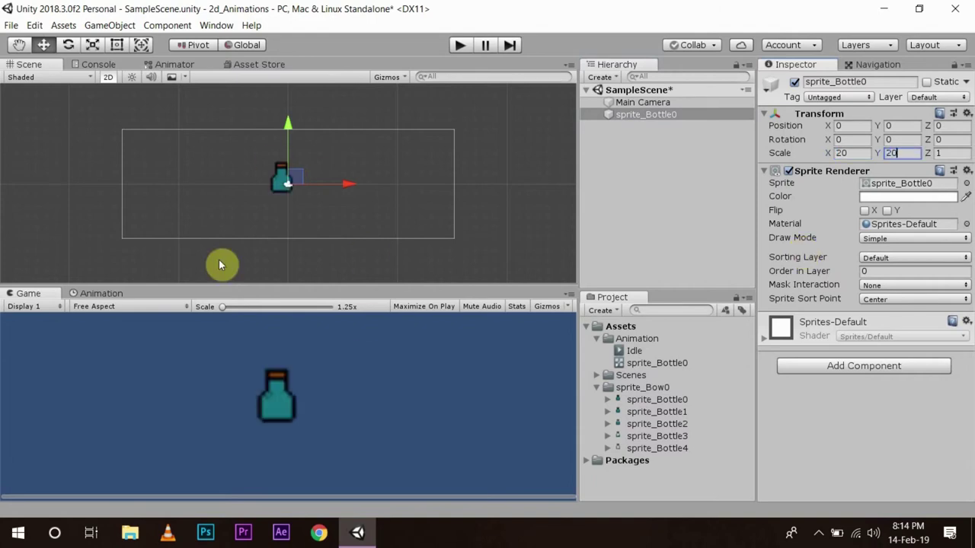
key(Tab)
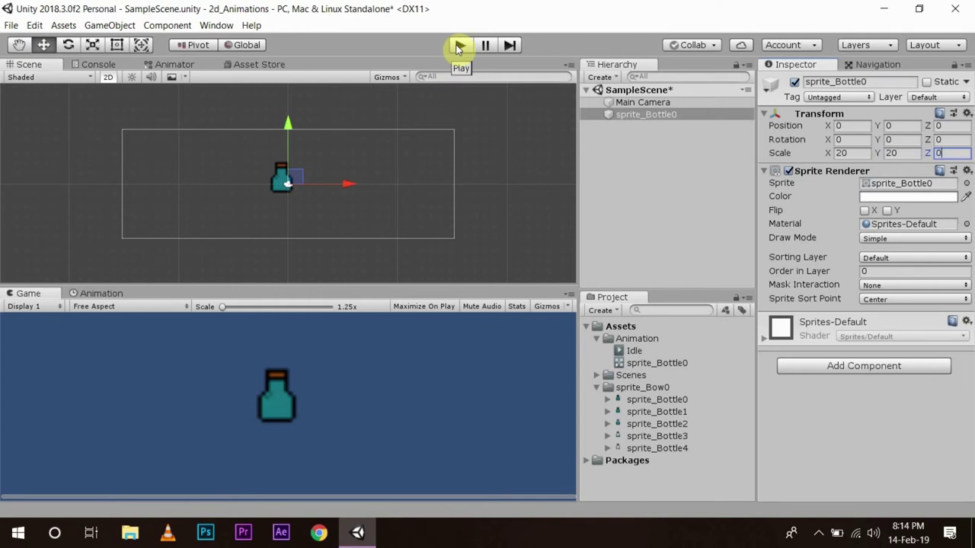
Step: Run the scene to check the scaled bottle sprite in the game, and stop the playback
click(458, 48)
click(275, 379)
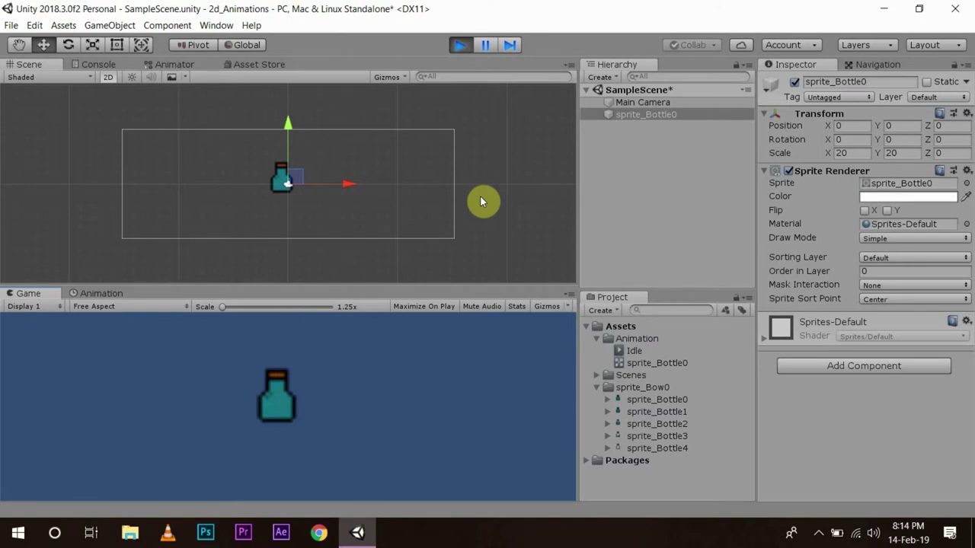
click(460, 46)
Step: Create an animation clip in the scene from sprites sprite_Bottle0 to sprite_Bottle4 and save it as BottelAnimation in the Animation folder
click(646, 399)
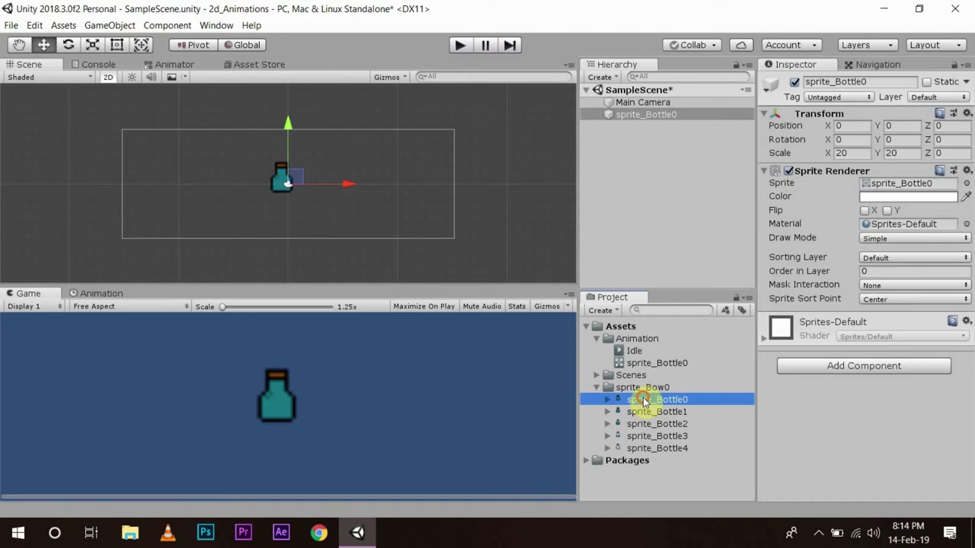
shift+click(649, 449)
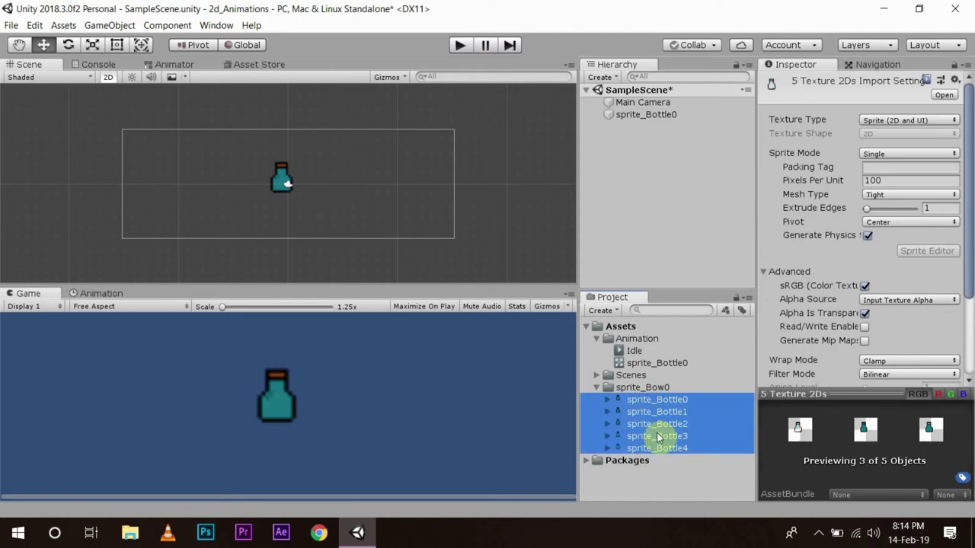
drag(653, 435, 637, 231)
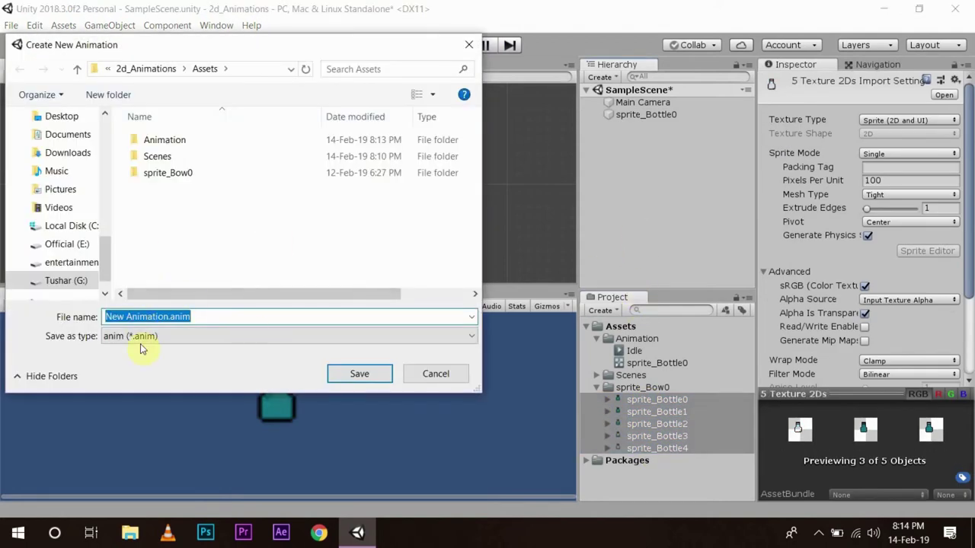
double_click(163, 139)
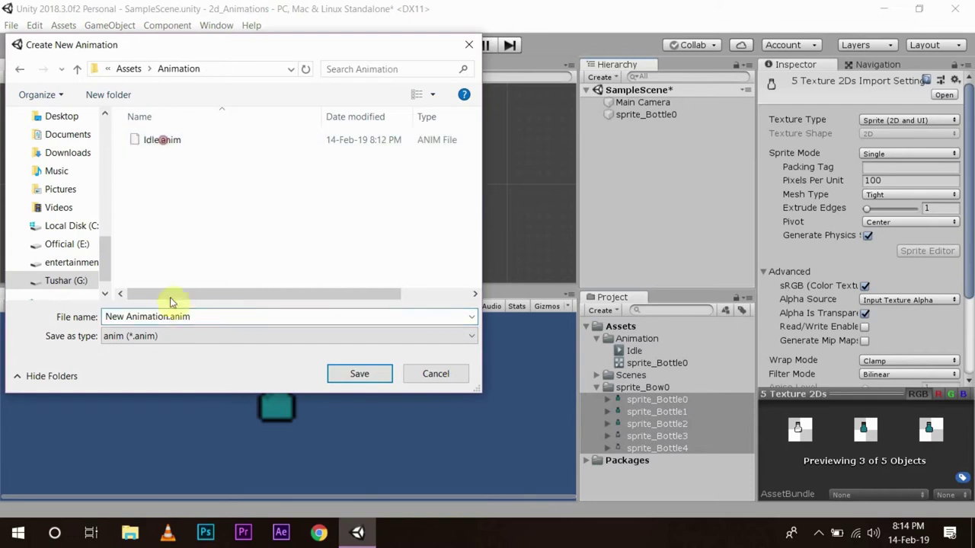
click(256, 319)
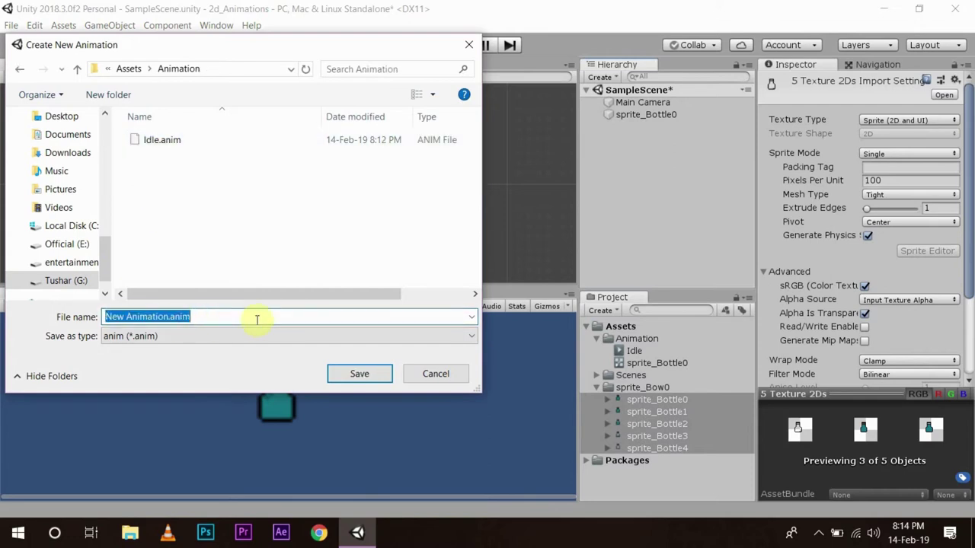
text(Bot)
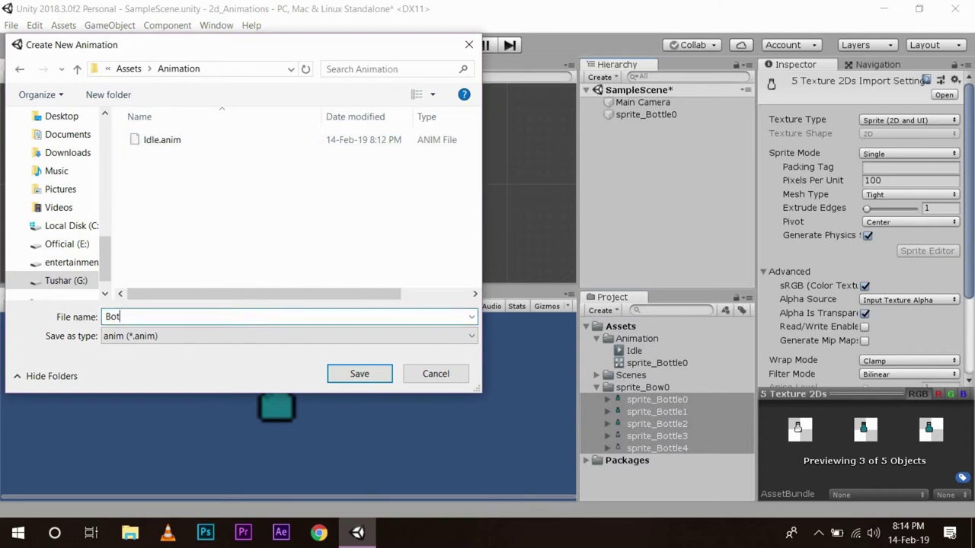
text(telAnimation)
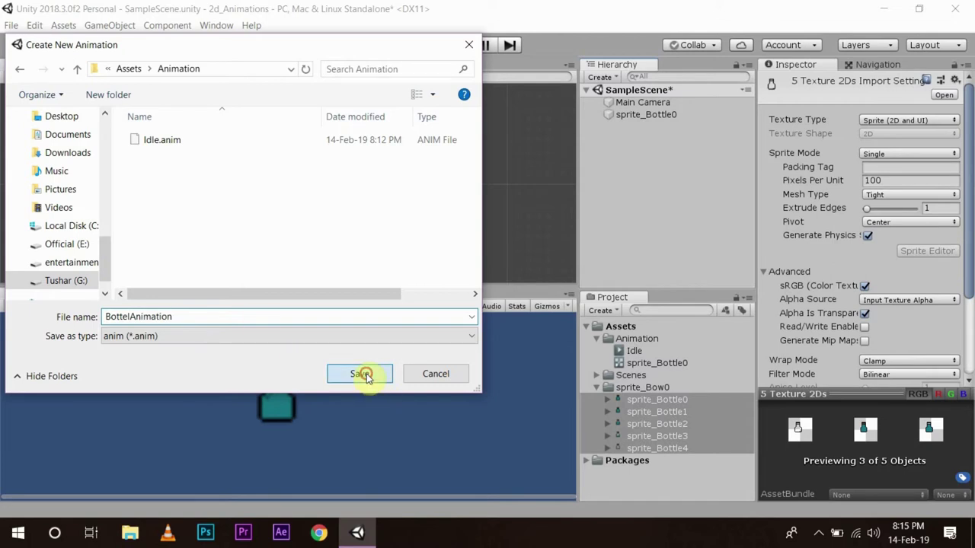
click(366, 373)
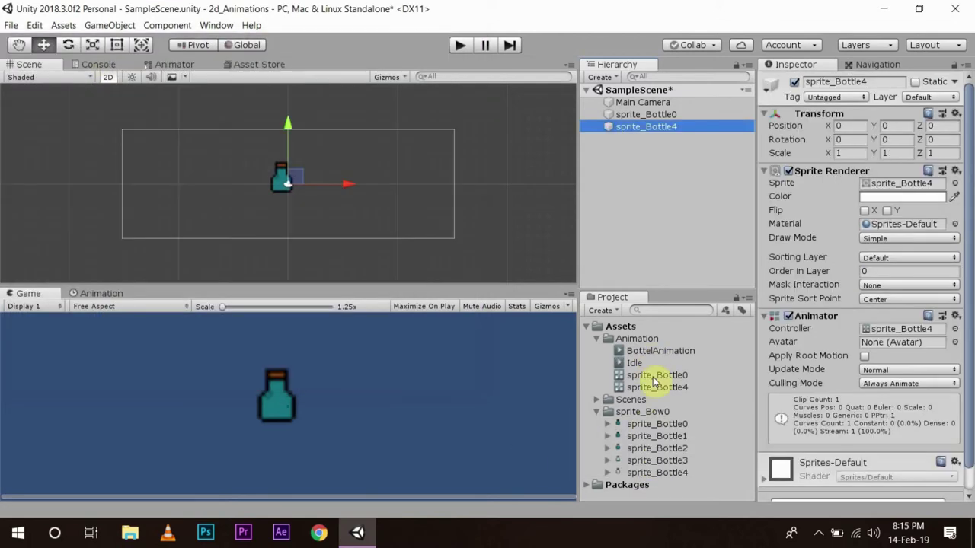
Step: Check the two bottle animator controllers and delete the sprite_Bottle4 controller from the Animation folder
click(653, 374)
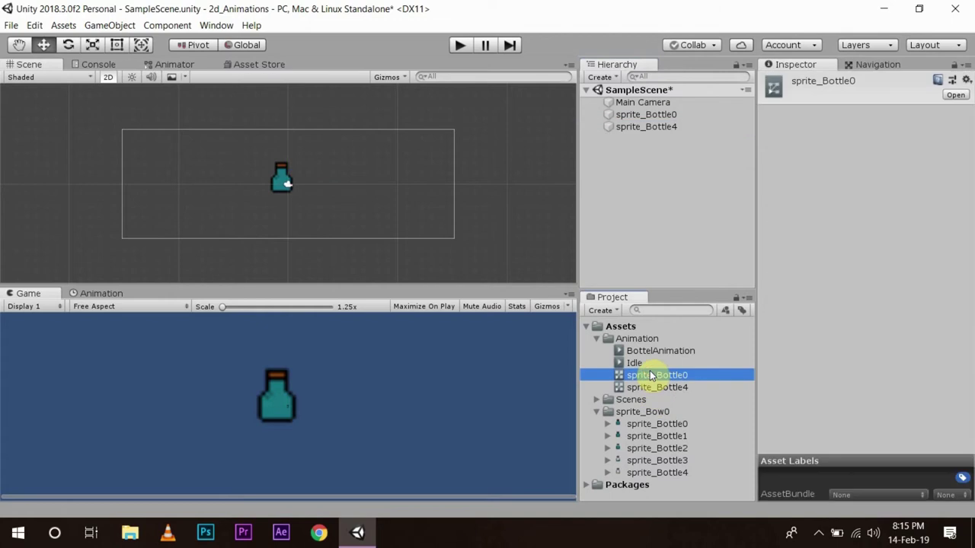
double_click(654, 375)
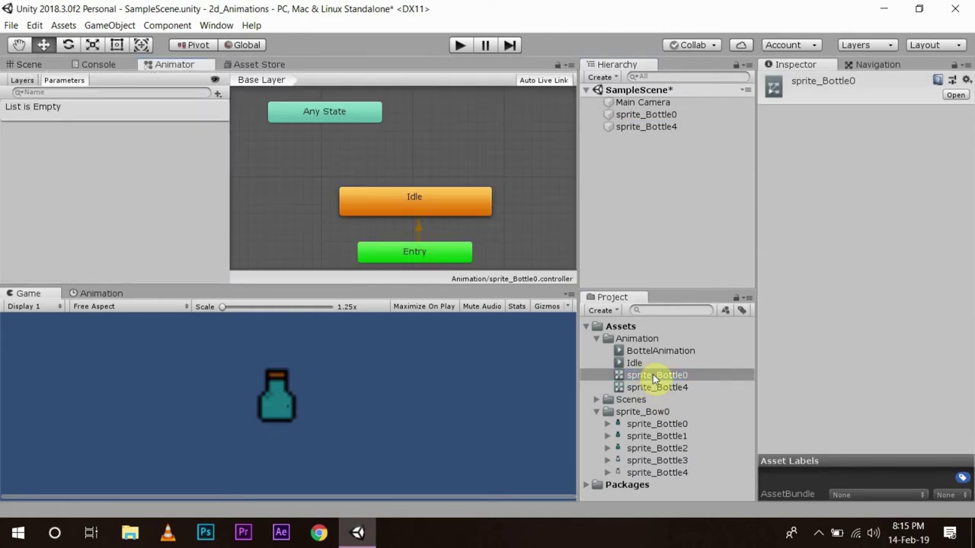
click(662, 387)
right_click(667, 386)
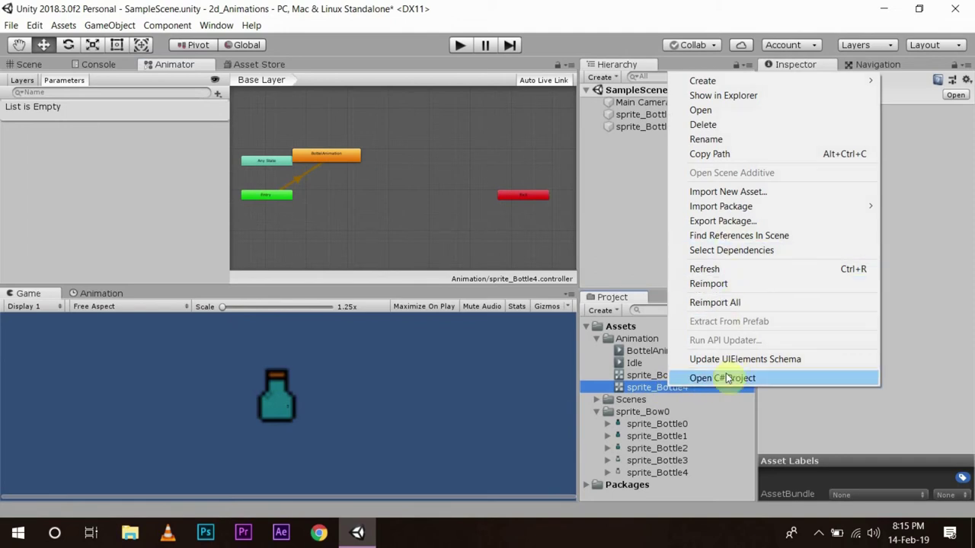
click(716, 125)
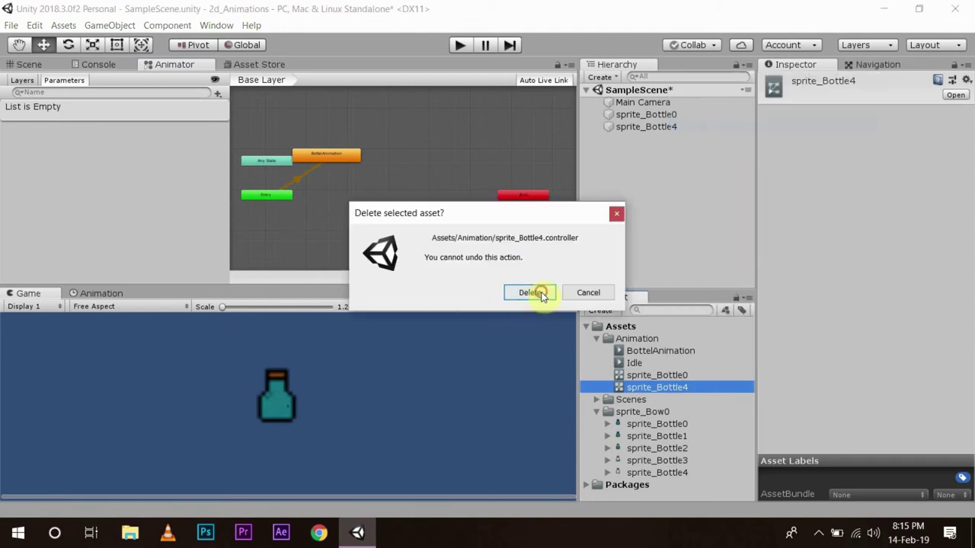
click(531, 293)
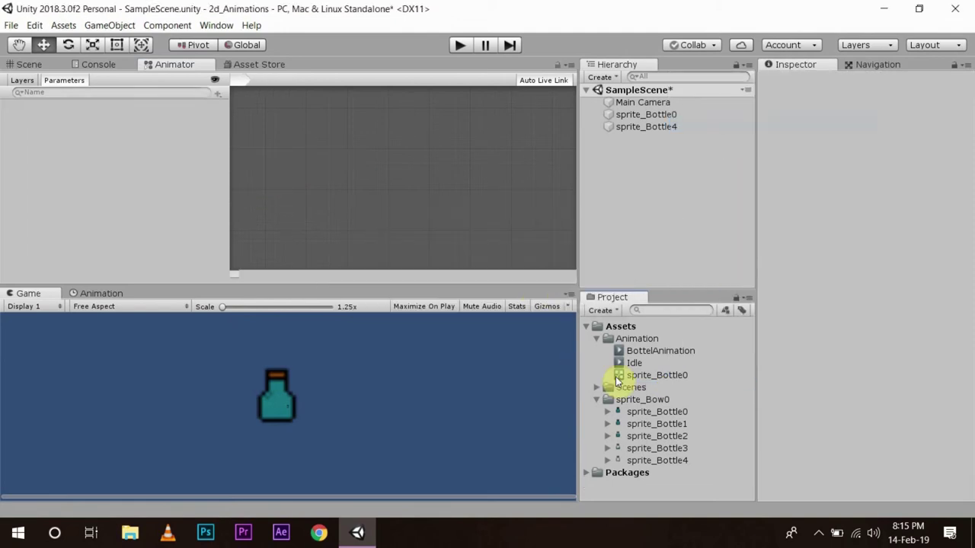
Step: Open the sprite_Bottle0 controller and add the BottelAnimation clip as a state between Idle and Exit
click(655, 375)
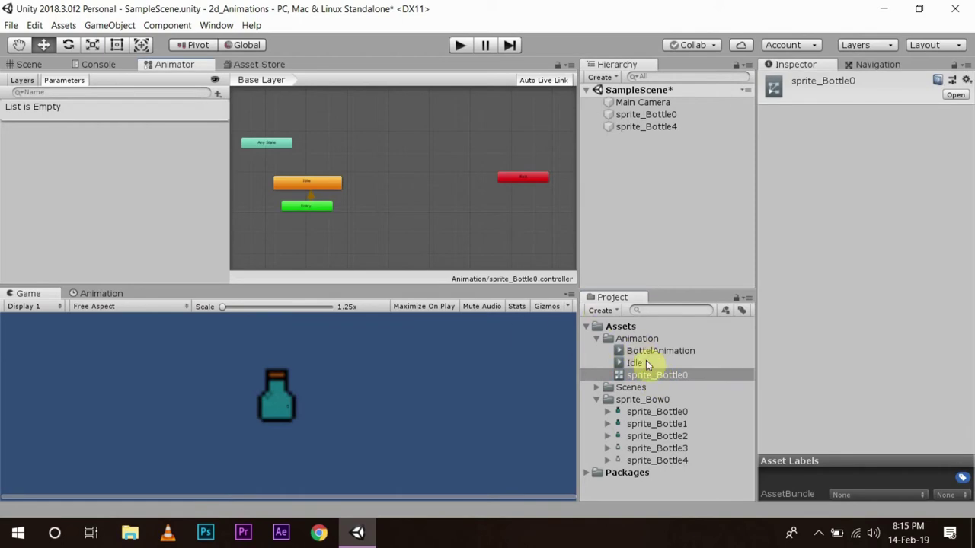
drag(653, 356, 452, 242)
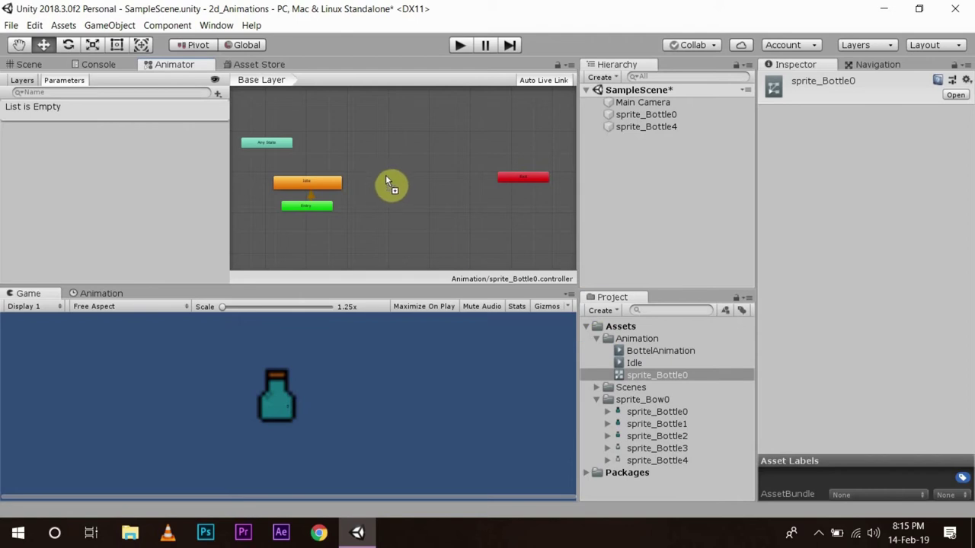
drag(390, 181, 395, 178)
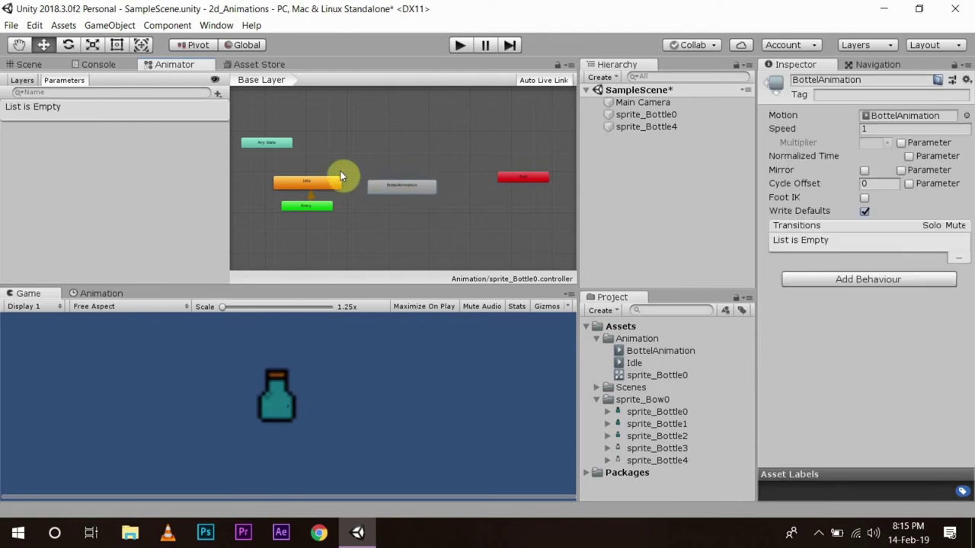
Step: Make a transition from the Idle state to the BottelAnimation state
scroll(341, 176, up, 6)
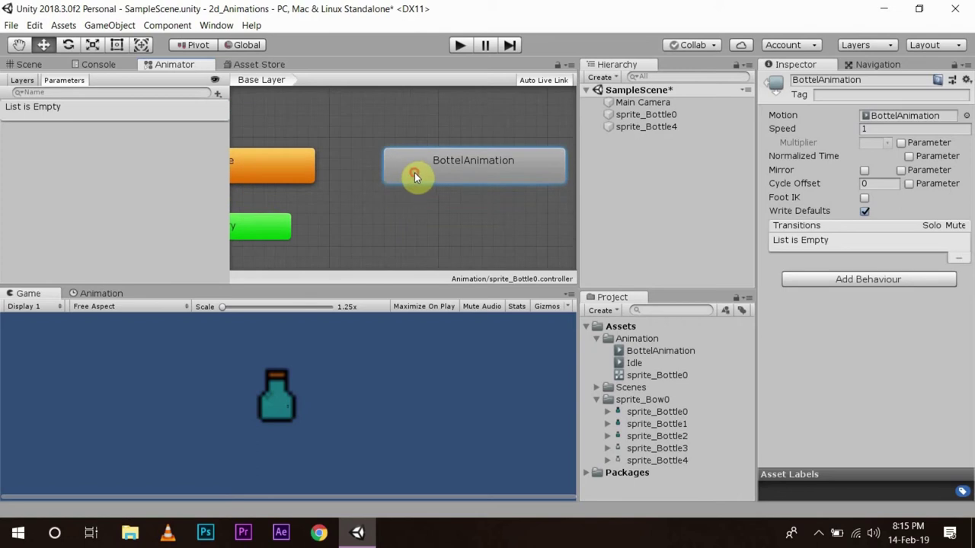
right_click(310, 177)
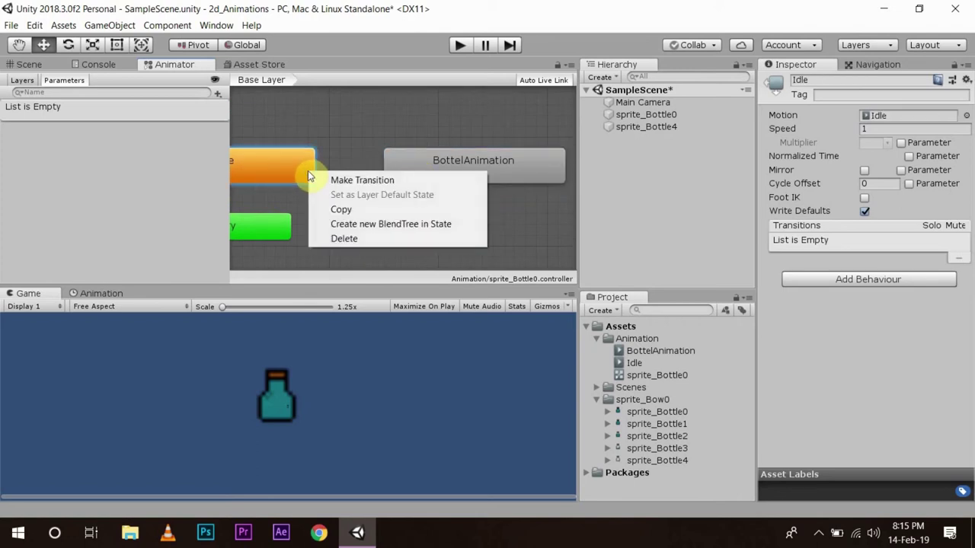
click(333, 179)
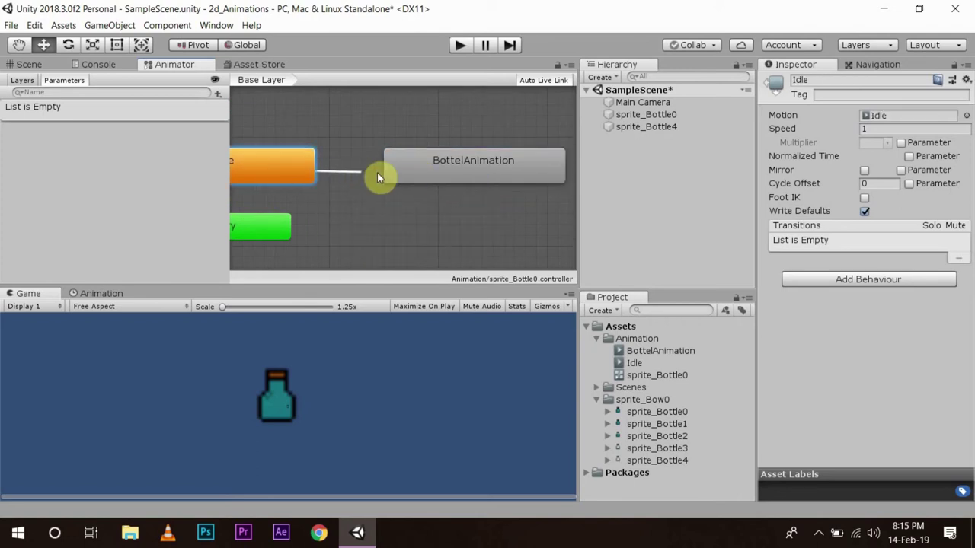
click(418, 175)
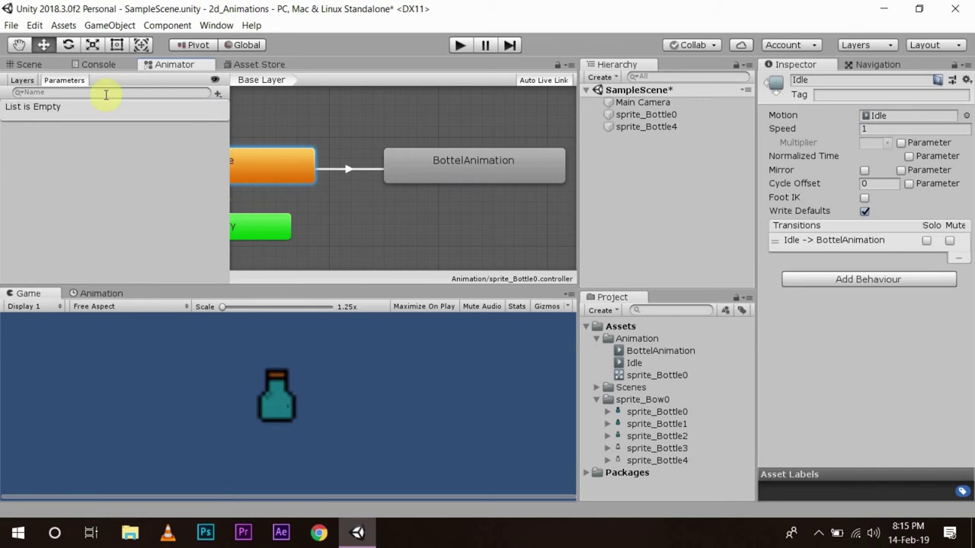
Step: Add a Trigger parameter named Play to the animator controller
click(219, 93)
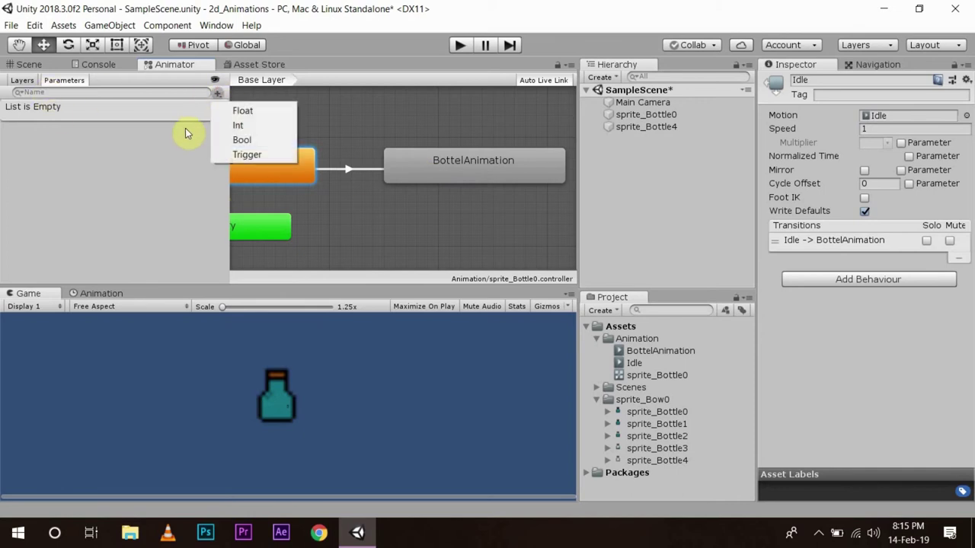
click(242, 154)
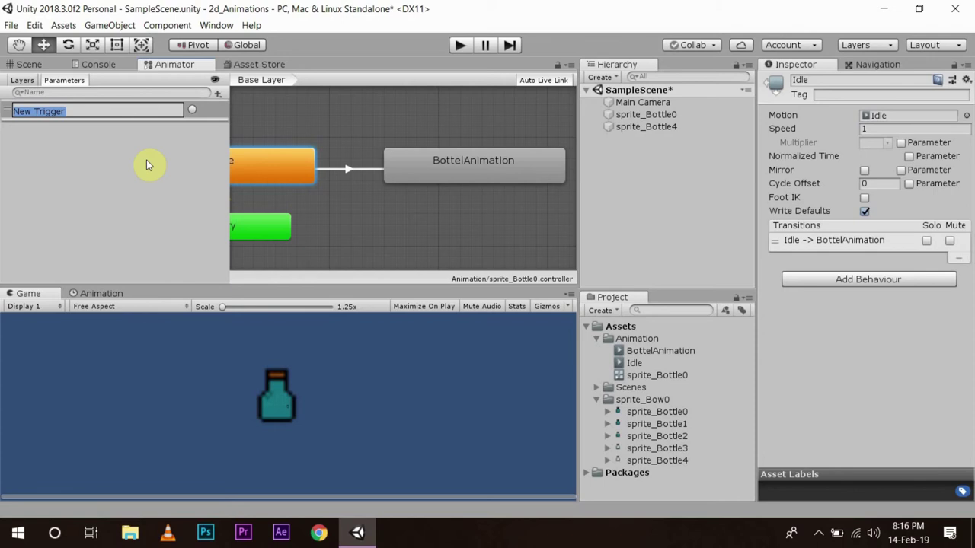
text(Play)
key(Return)
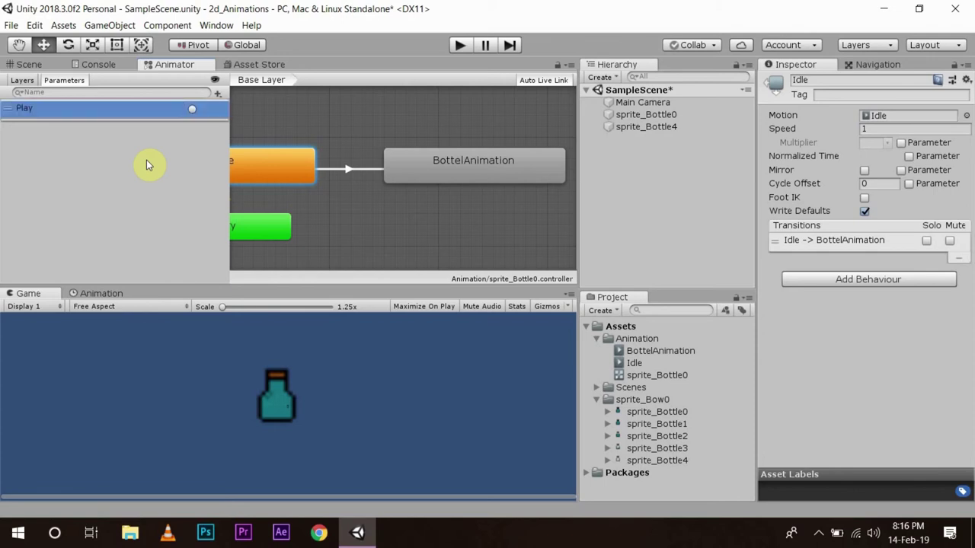
Step: Add the Play trigger as a condition of the Idle to BottelAnimation transition and review the transition and its states
click(348, 170)
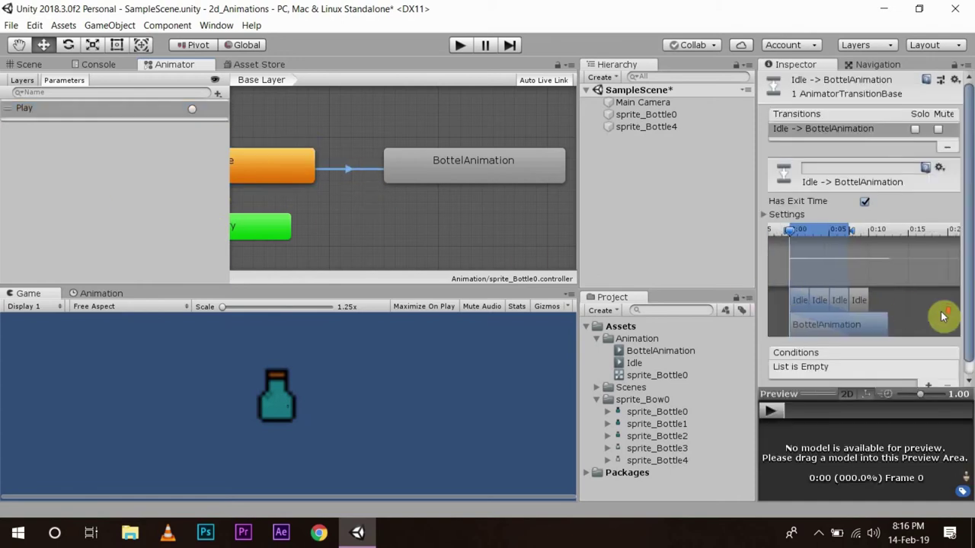
click(928, 385)
click(811, 370)
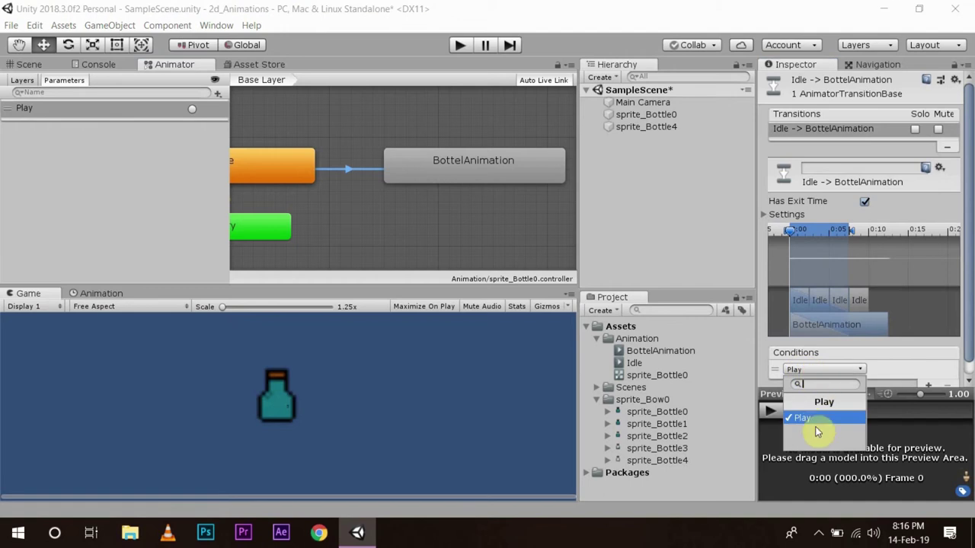
click(817, 417)
click(684, 275)
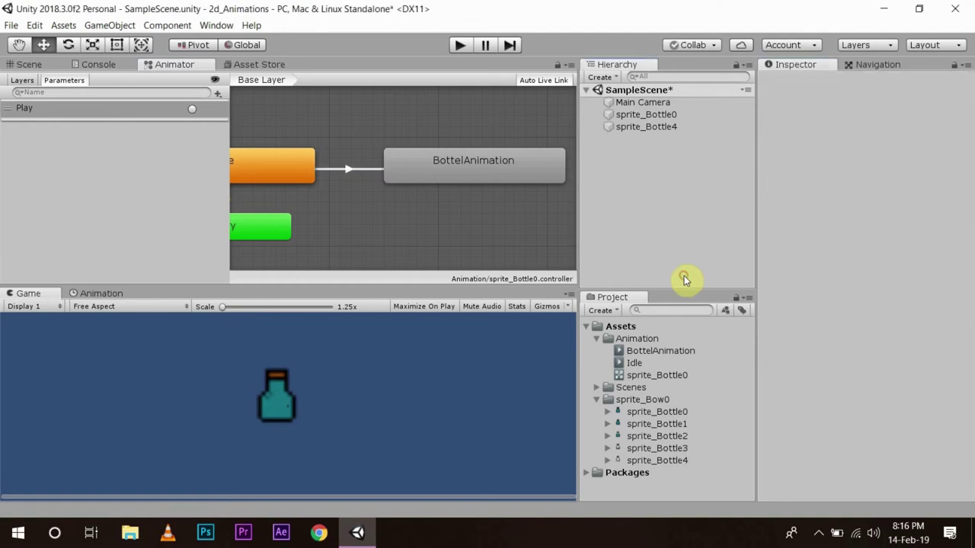
click(343, 169)
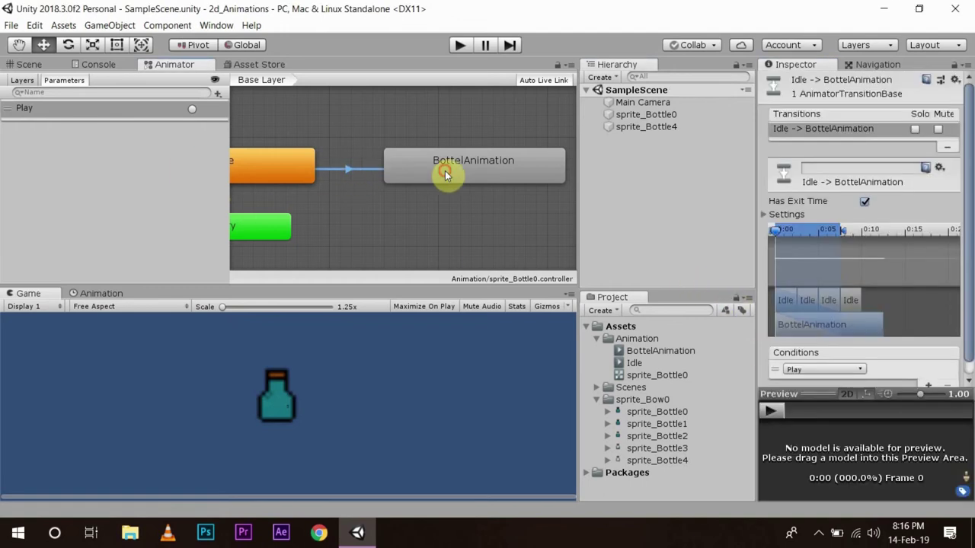
click(270, 168)
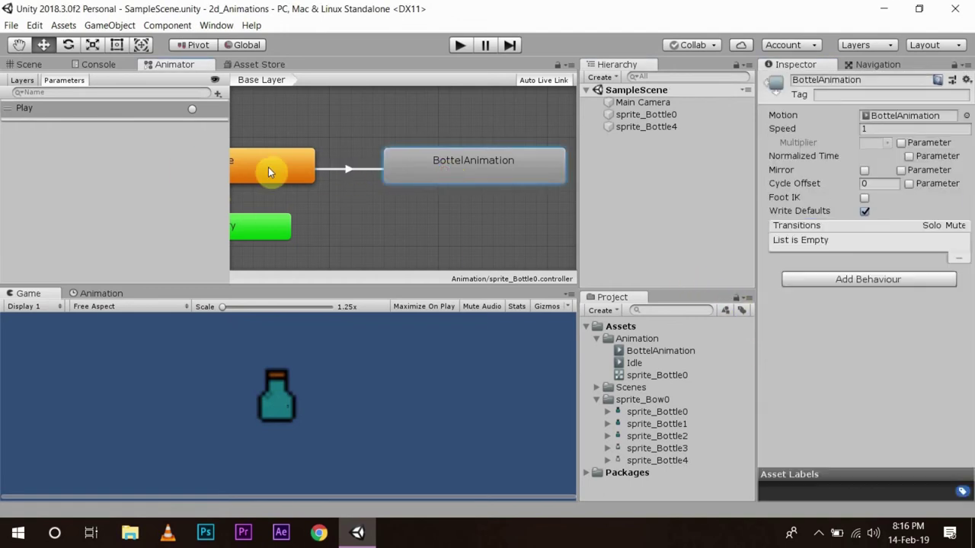
Step: Return to the Scene view and delete the sprite_Bottle4 object from the scene
click(25, 65)
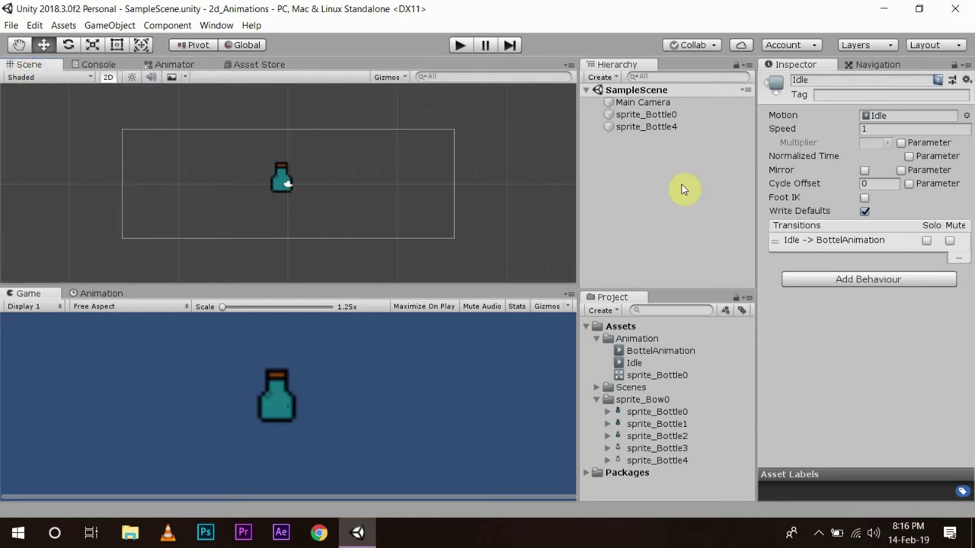
click(647, 129)
right_click(648, 133)
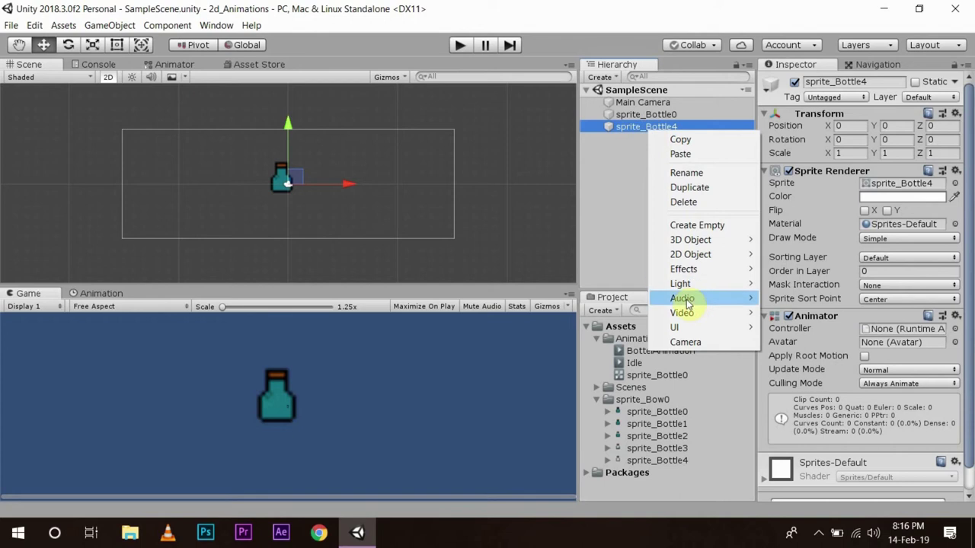
click(677, 200)
Step: Add an Animator component to the sprite_Bottle0 object and assign the sprite_Bottle0 controller to it
click(644, 116)
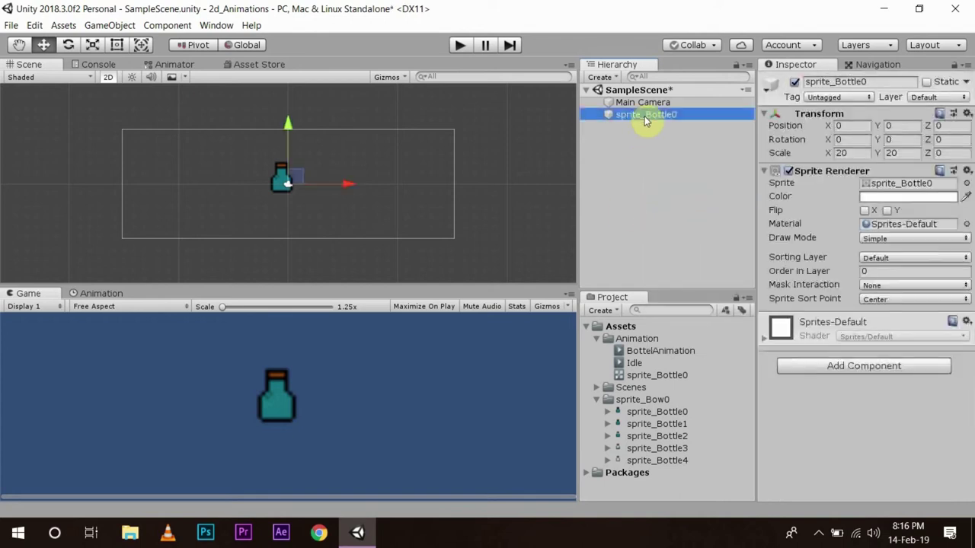
click(836, 365)
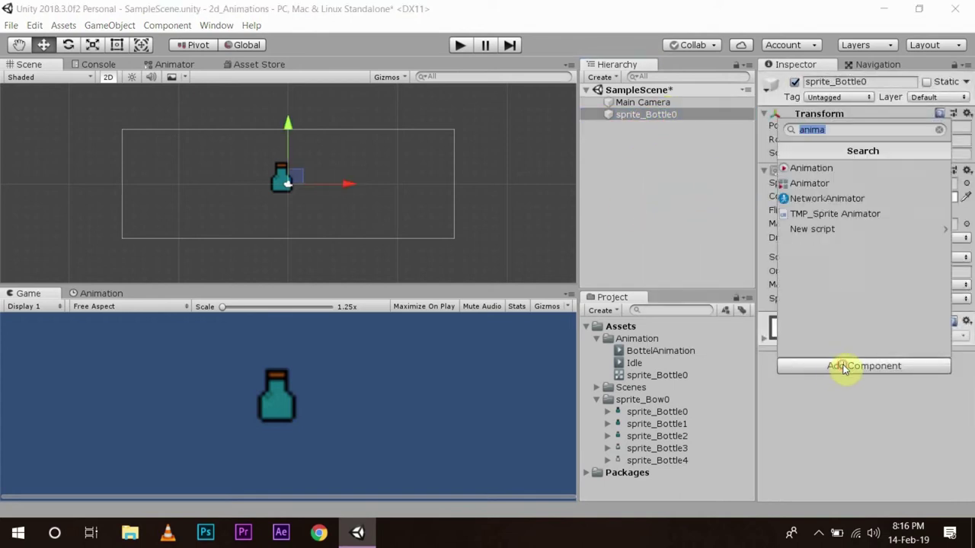
click(810, 188)
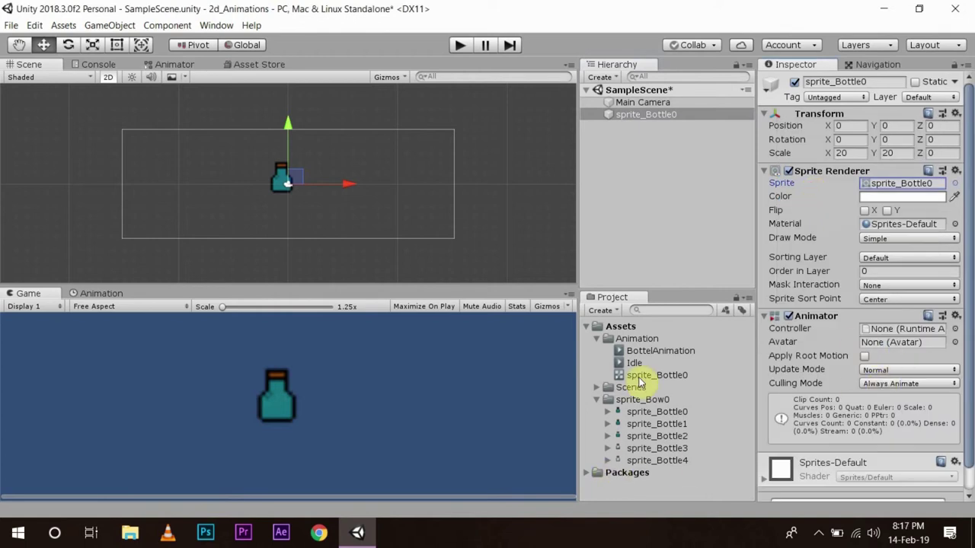
drag(636, 375, 884, 335)
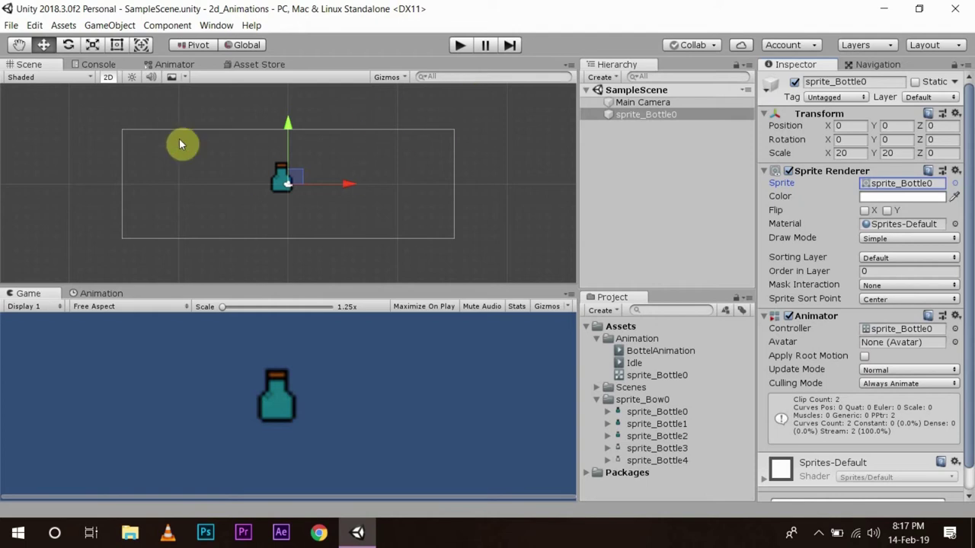
Step: Add a UI Canvas to the scene and rename it AnimationCanvas
click(600, 78)
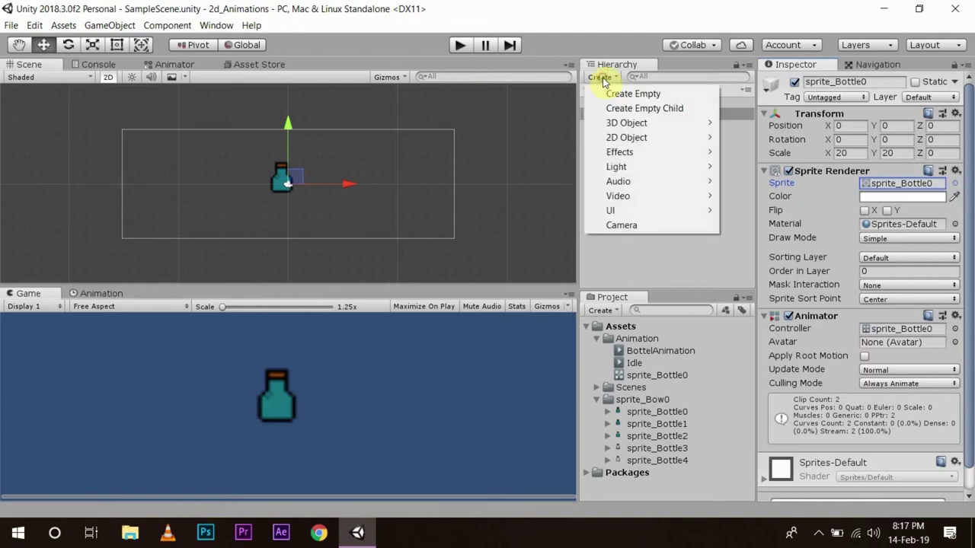
mouse_move(648, 213)
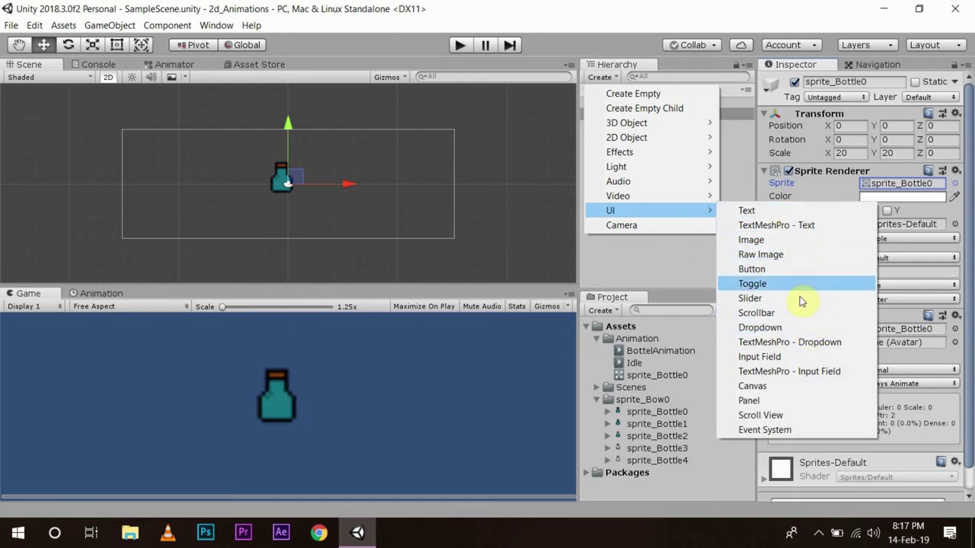
click(799, 391)
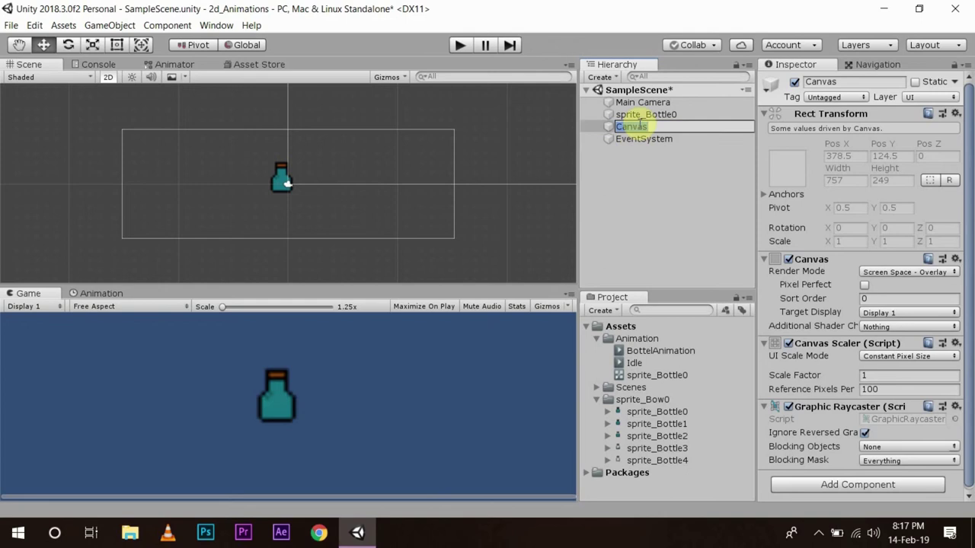
click(663, 138)
click(665, 129)
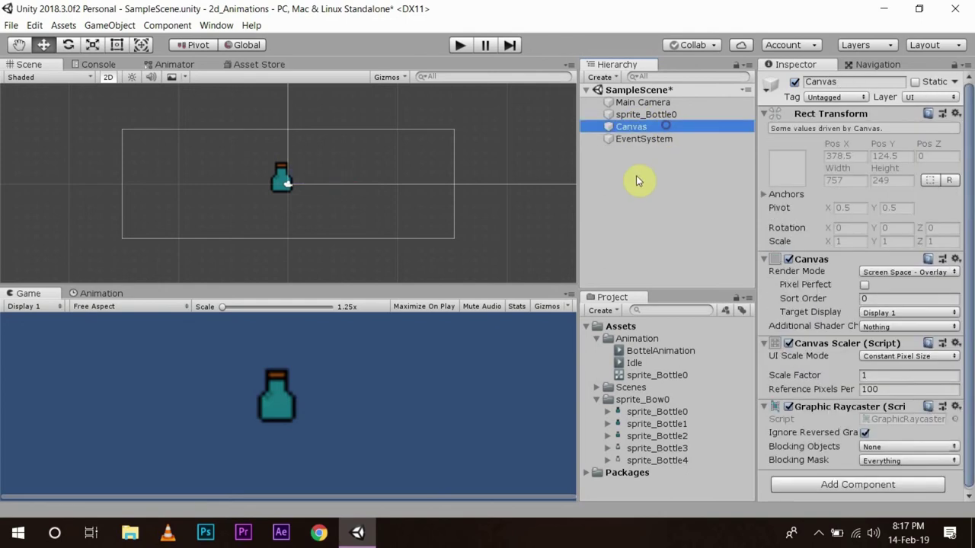
double_click(672, 130)
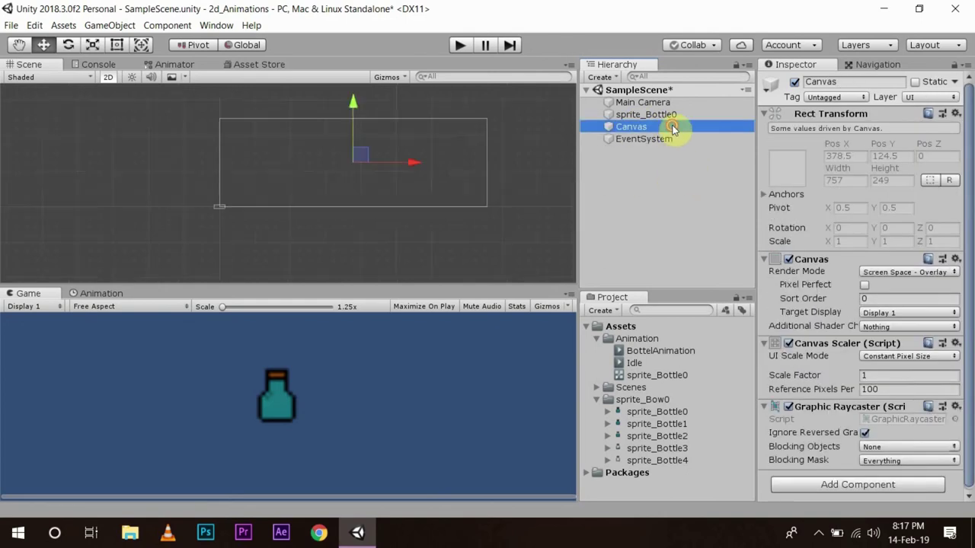
key(F2)
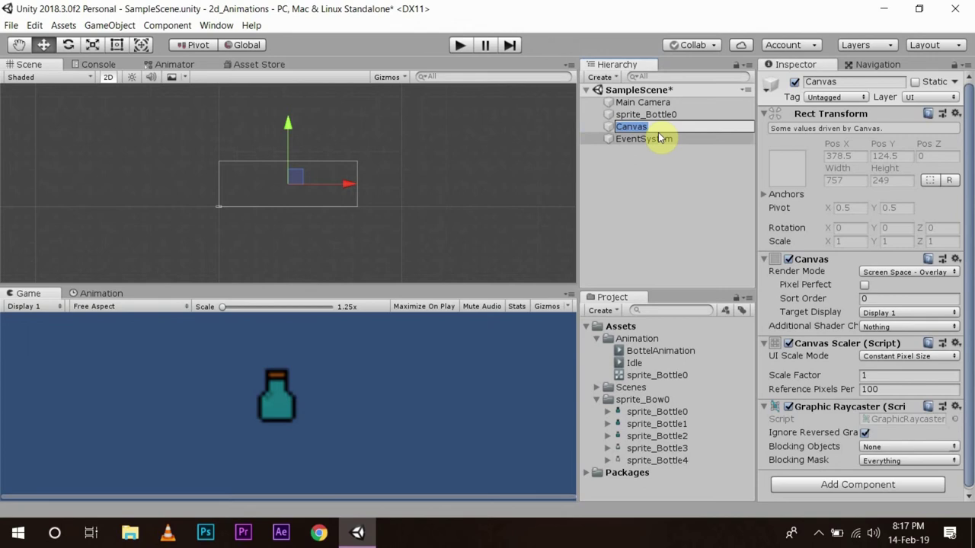
text(Animation)
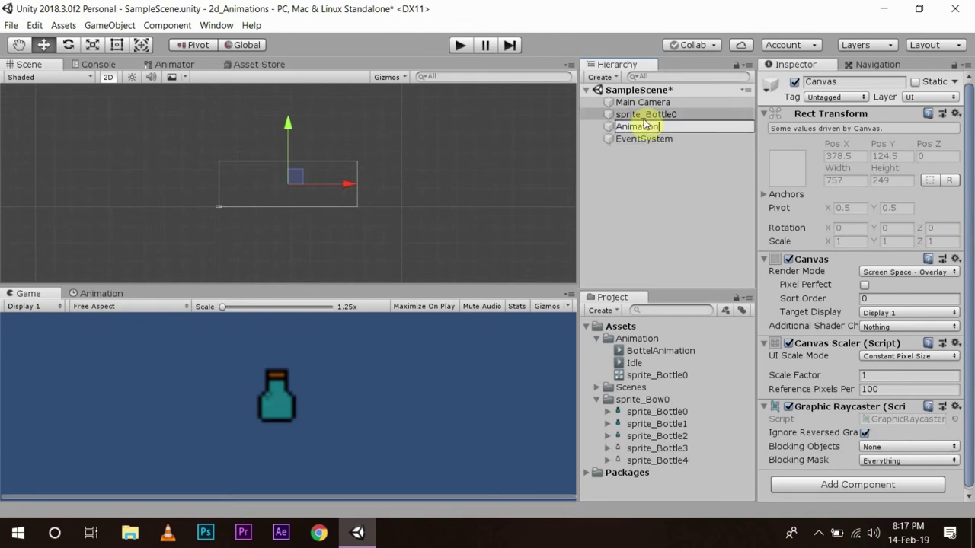
text(Canvas)
key(Return)
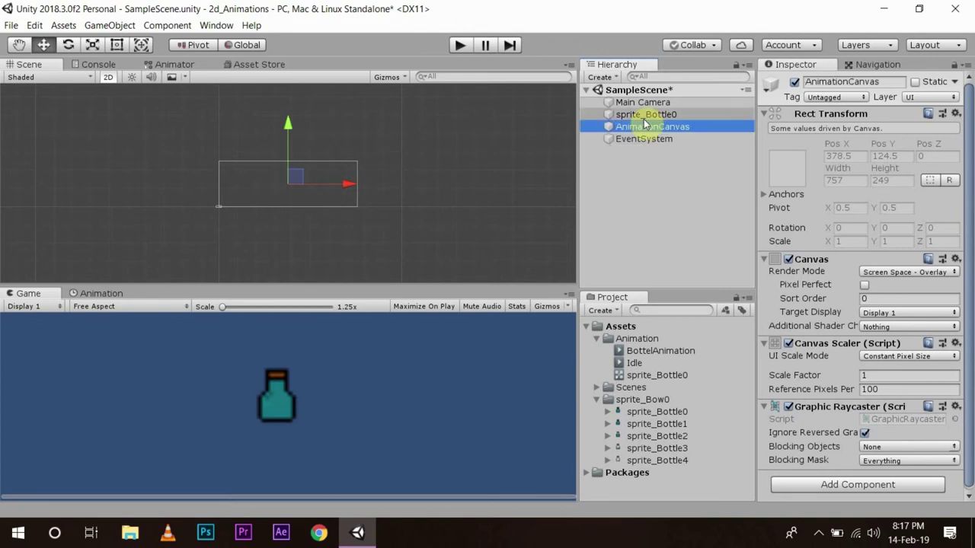
Step: Add a UI Button inside AnimationCanvas and rename it PlayAnimation
click(593, 77)
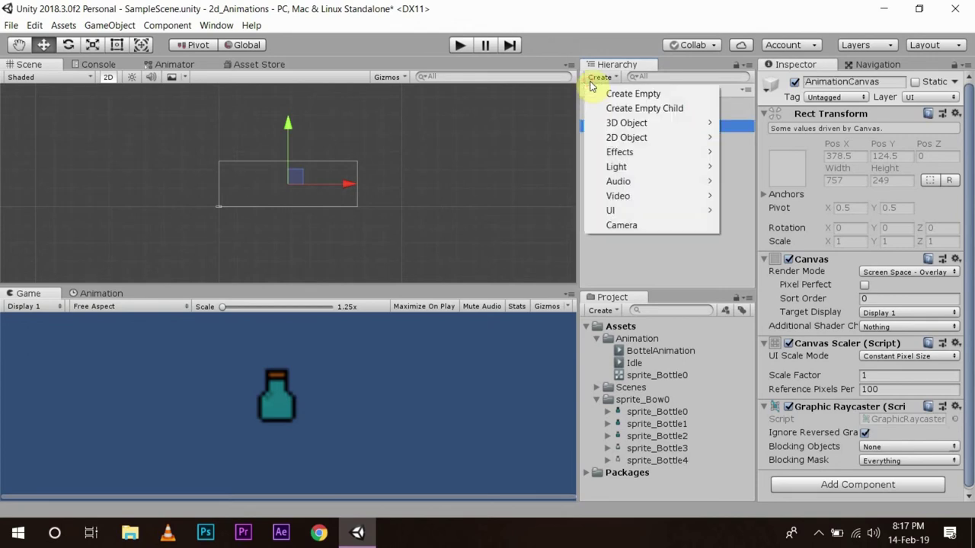
mouse_move(679, 212)
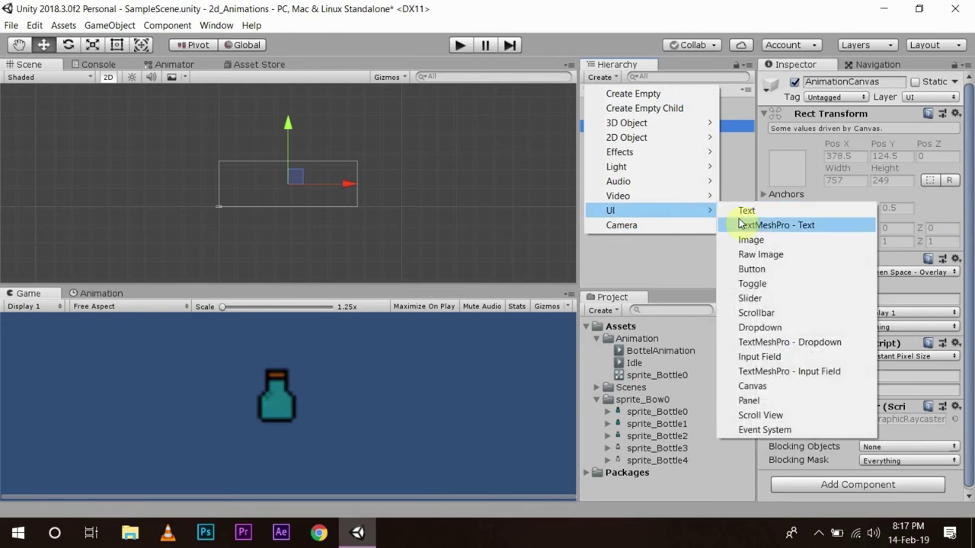
click(771, 273)
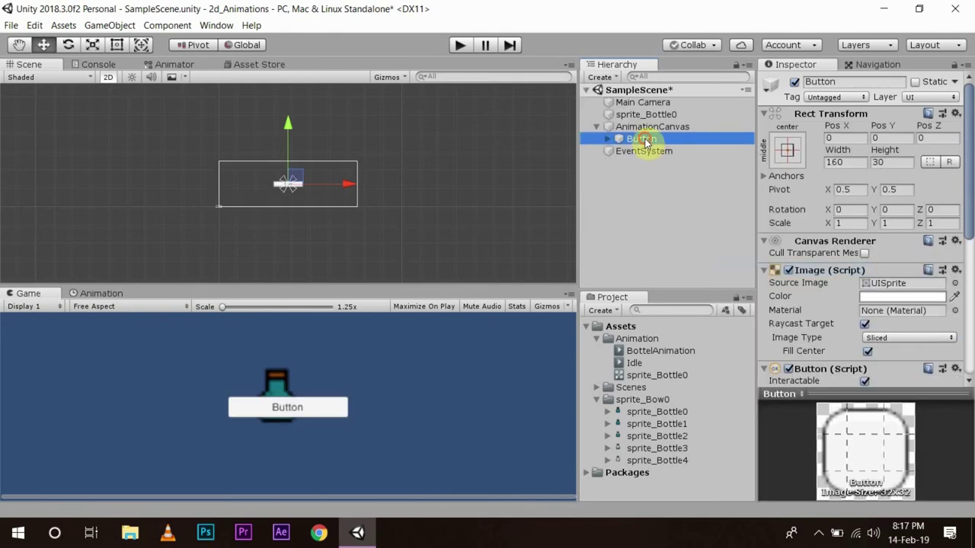
click(644, 141)
text(PlayAni)
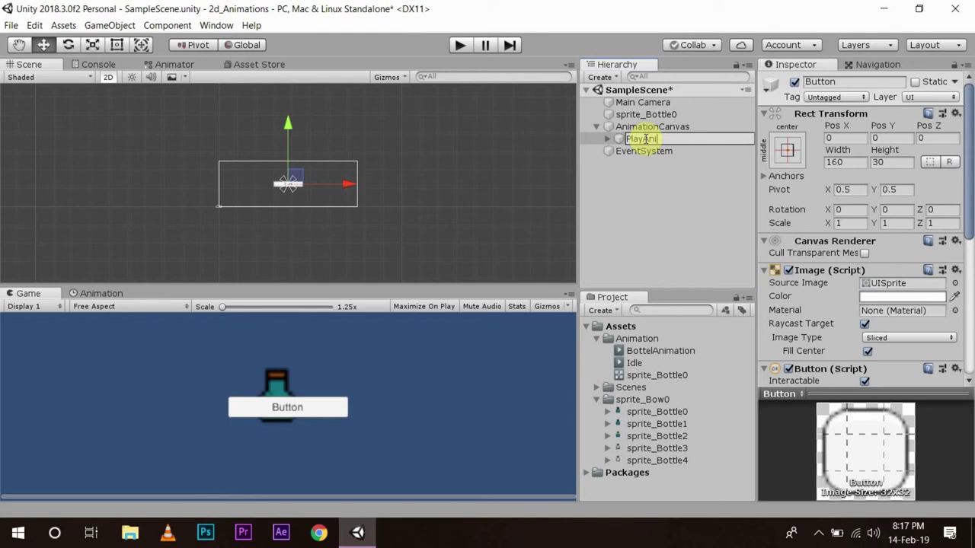
text(mation)
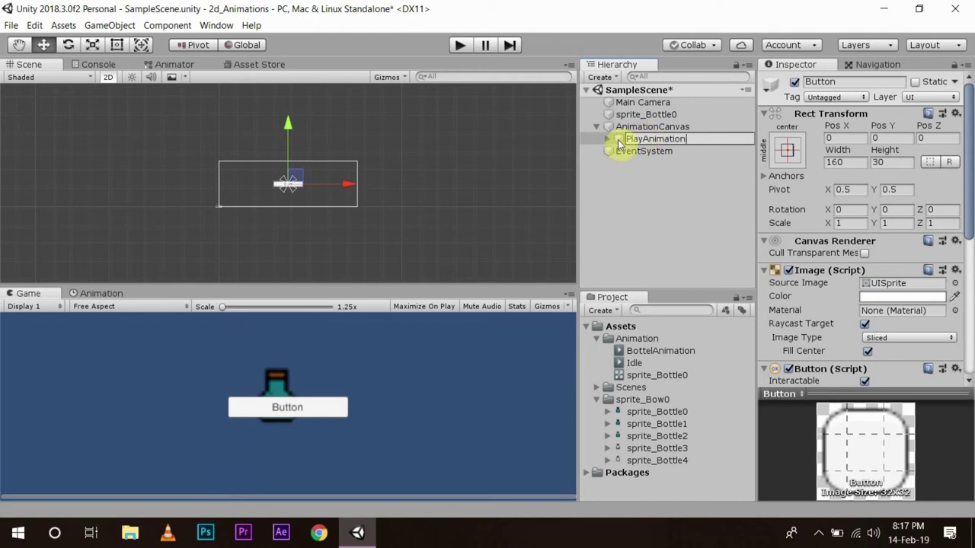
key(Return)
Step: Set the PlayAnimation button's label to Play and rename its child Text object Play Text
click(607, 138)
click(639, 151)
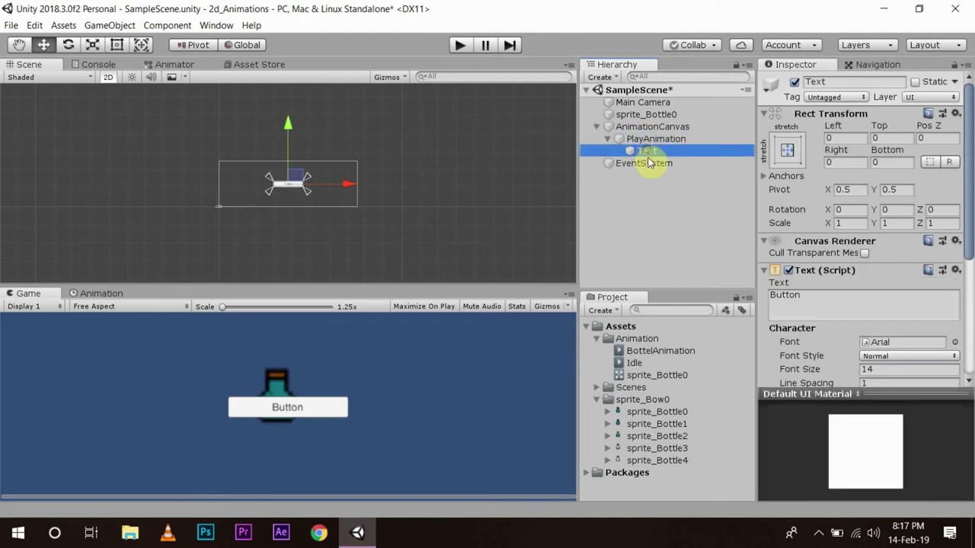
click(840, 302)
text(Play)
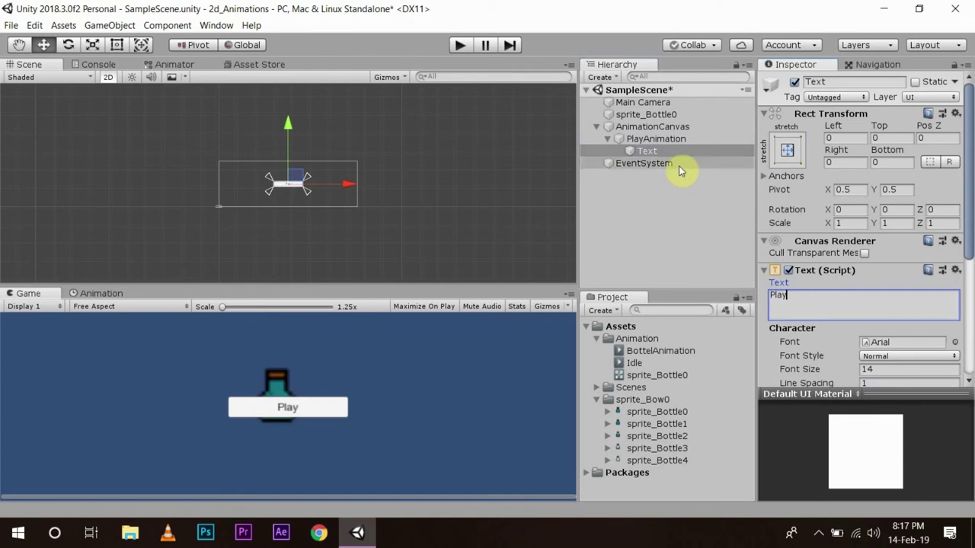
double_click(655, 152)
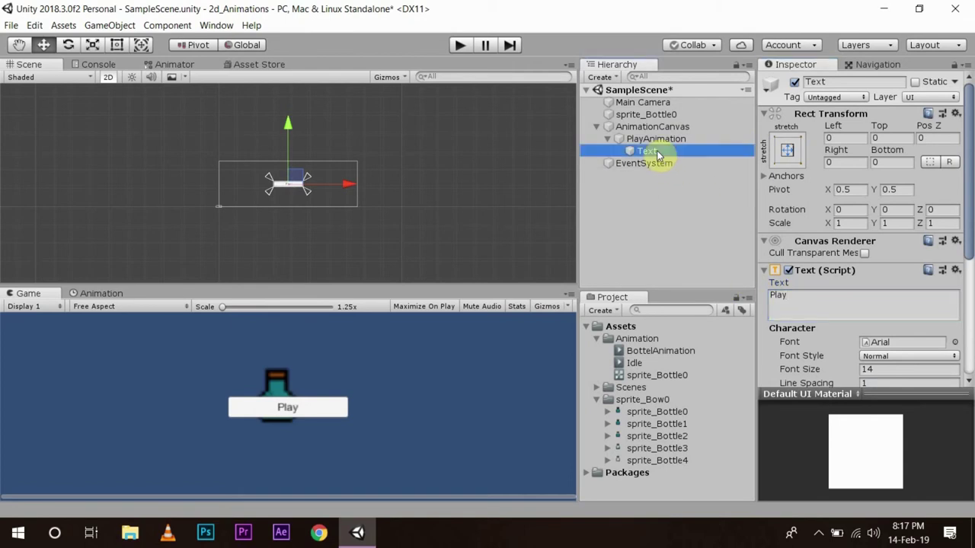
click(656, 151)
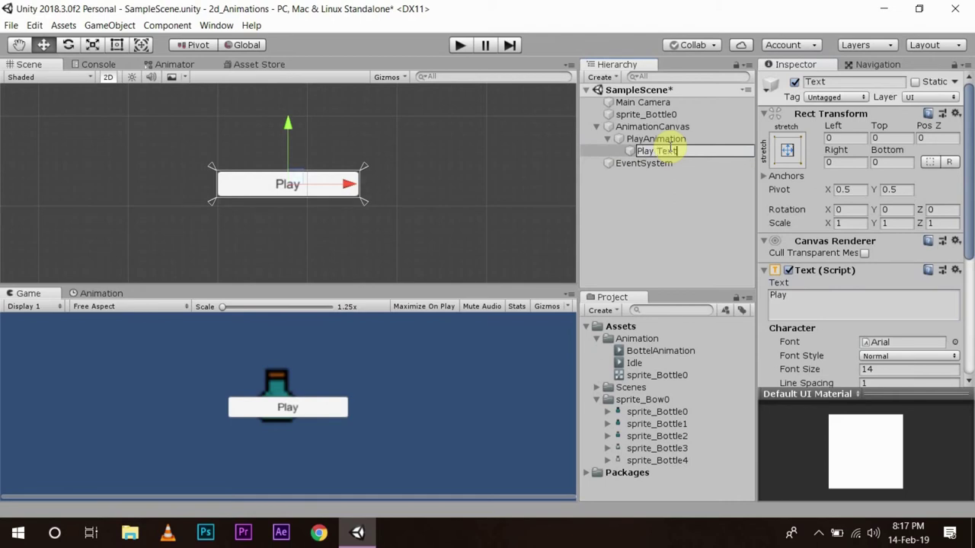
text(Play Text)
key(Return)
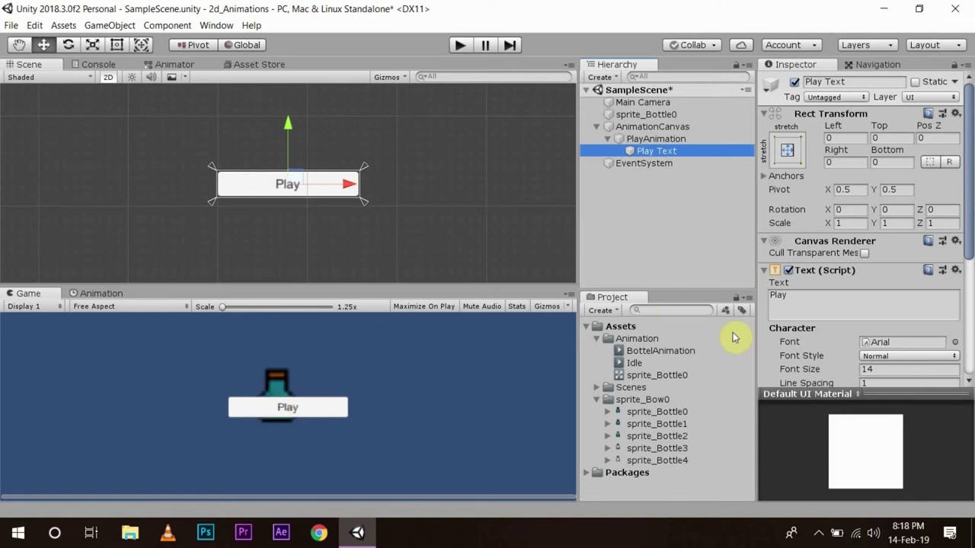
Step: Anchor and position the PlayAnimation button at the bottom center of the canvas
click(670, 139)
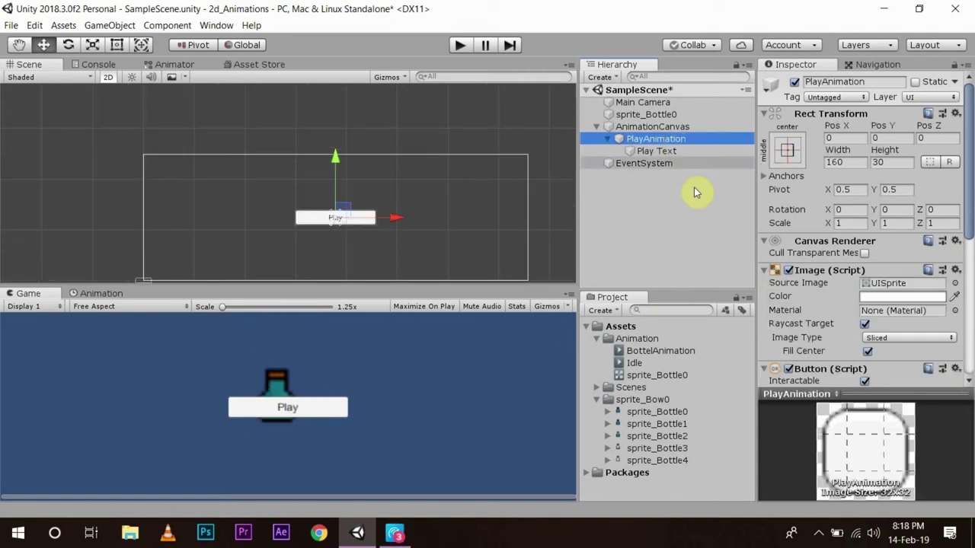
click(787, 152)
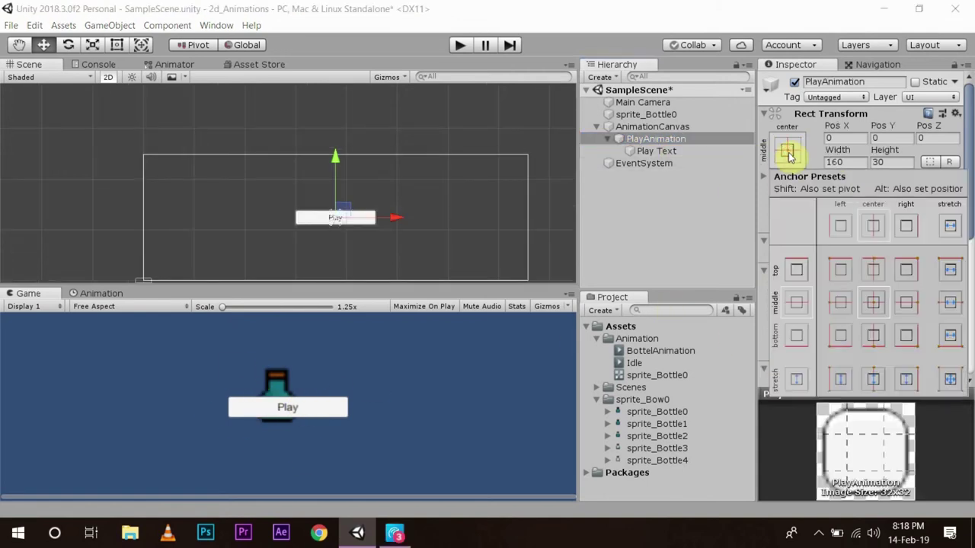
alt+click(875, 342)
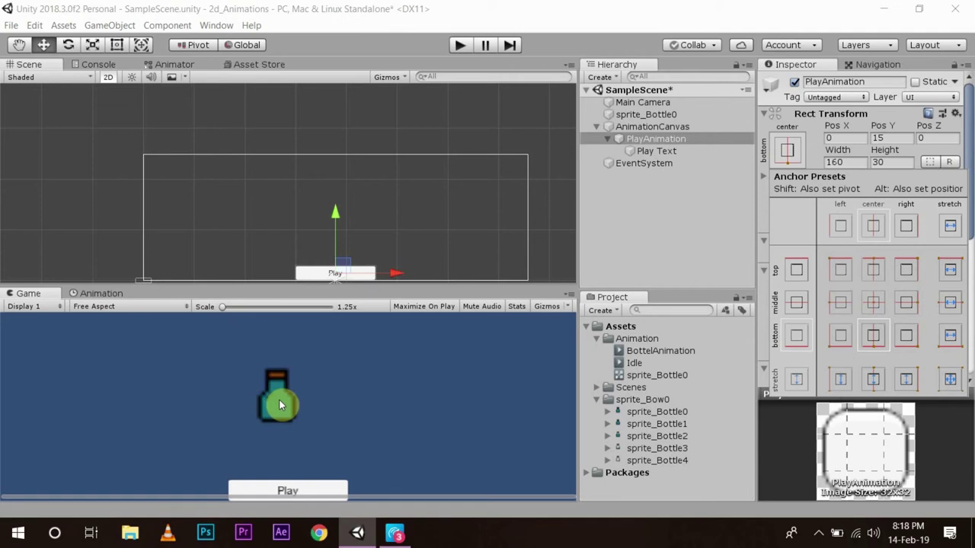
click(635, 127)
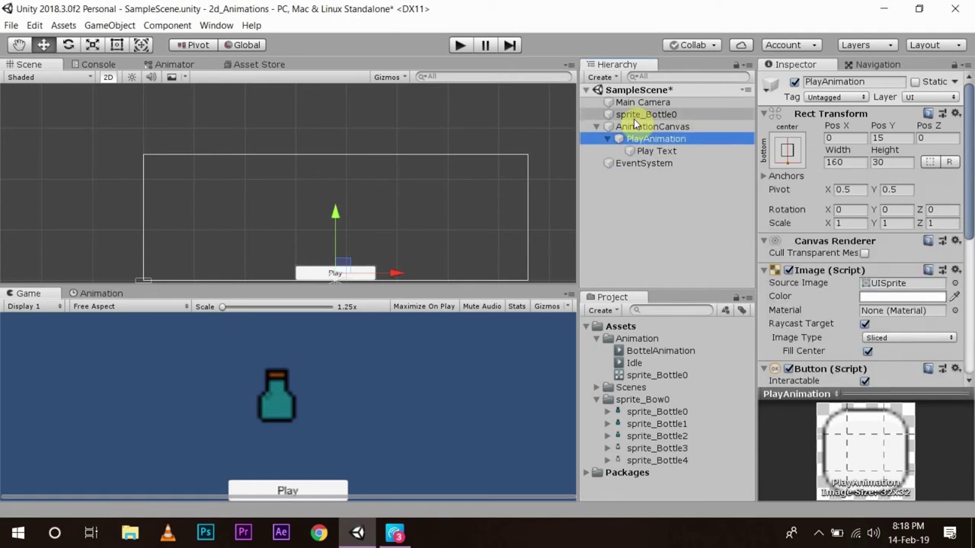
Step: Move the sprite_Bottle0 object to X position 1 and save the scene
click(47, 44)
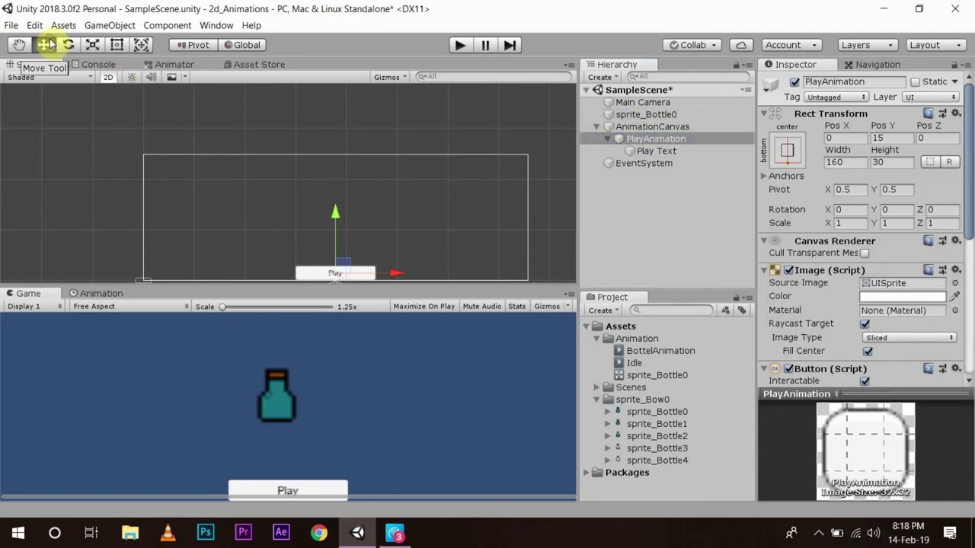
click(658, 114)
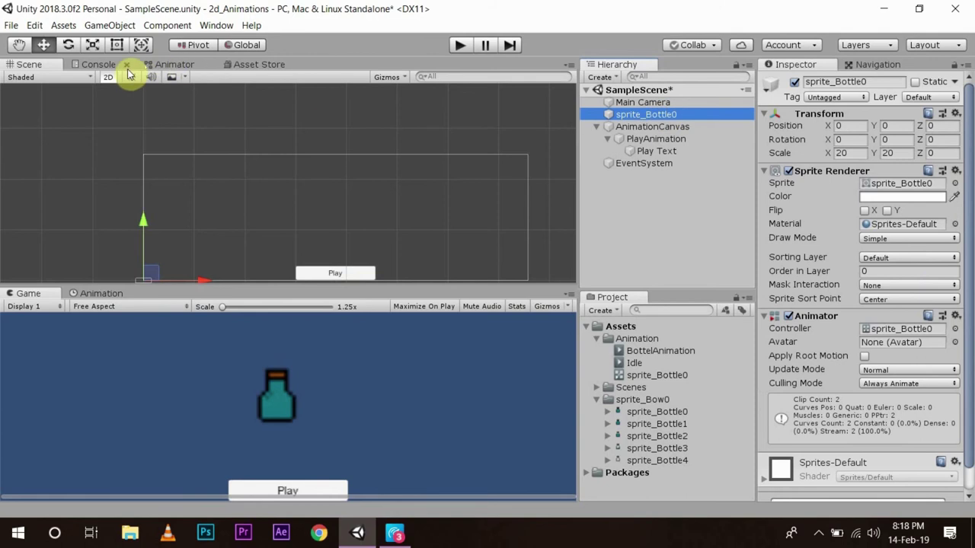
drag(200, 281, 201, 279)
key(ctrl+s)
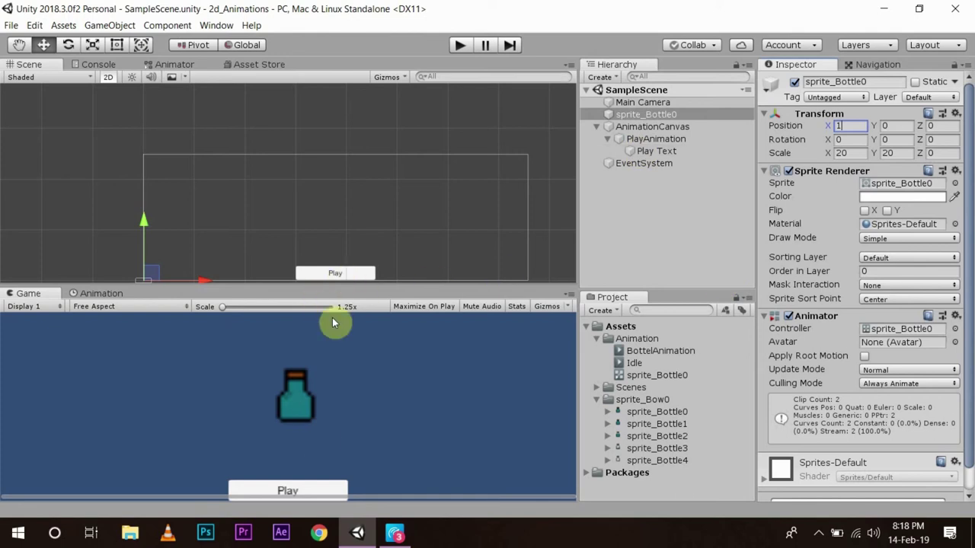
Step: Run the game, try the Play button a few times, and stop the game
click(460, 48)
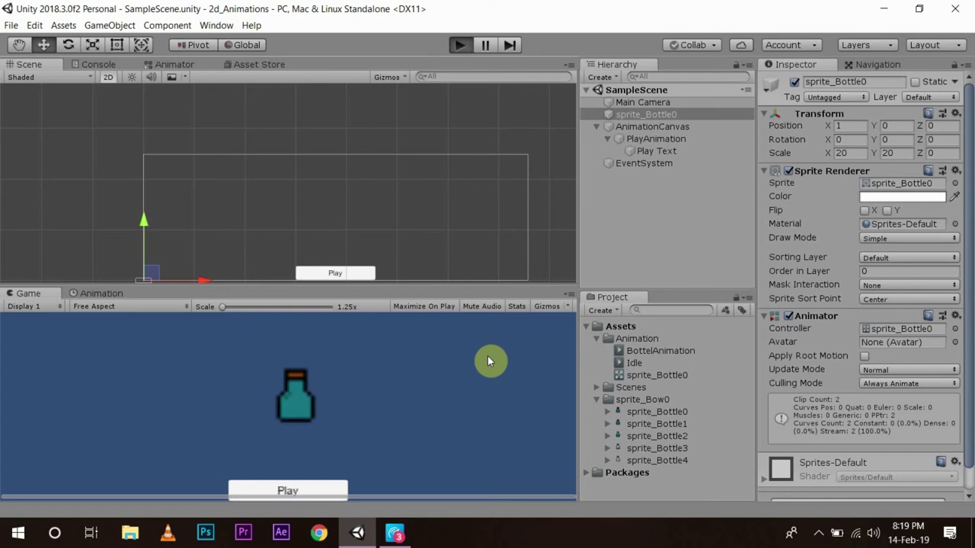
click(286, 494)
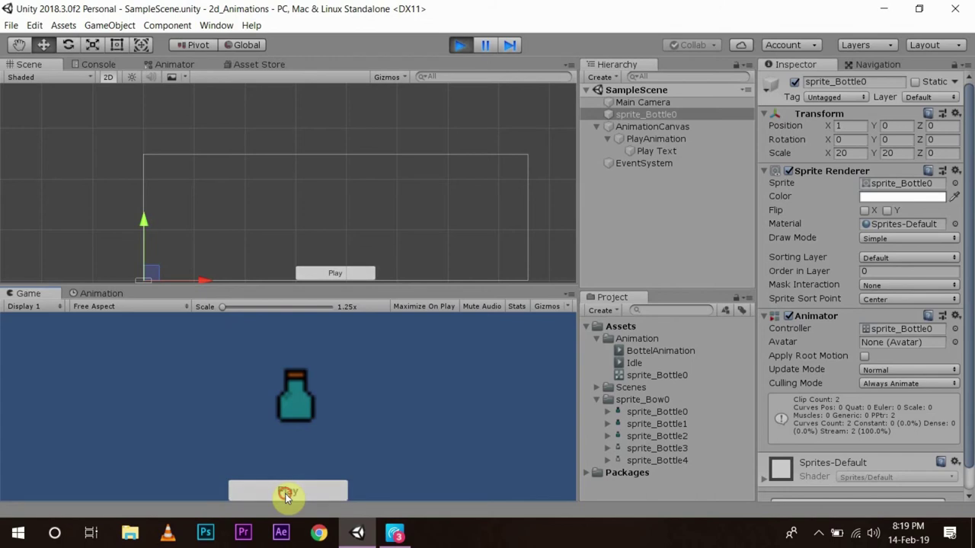
click(286, 494)
click(287, 493)
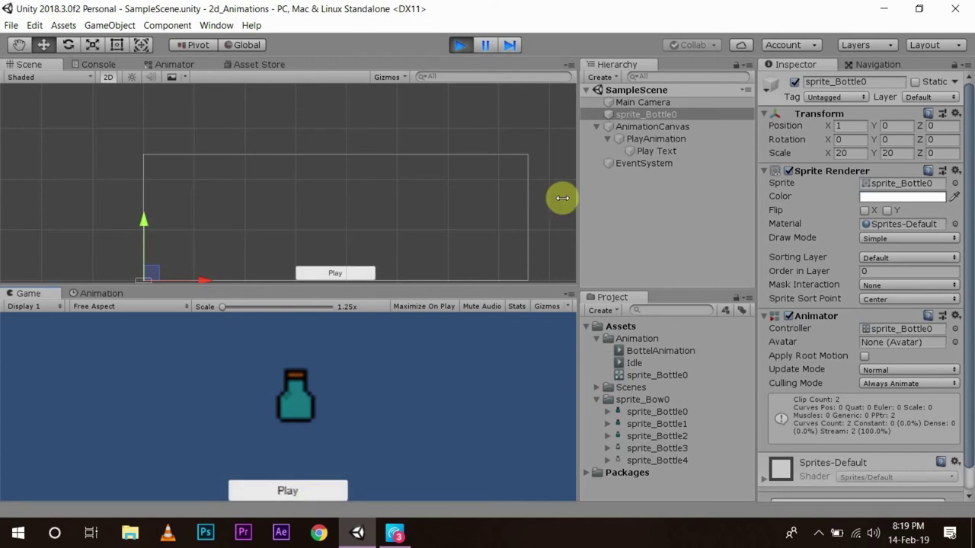
click(462, 44)
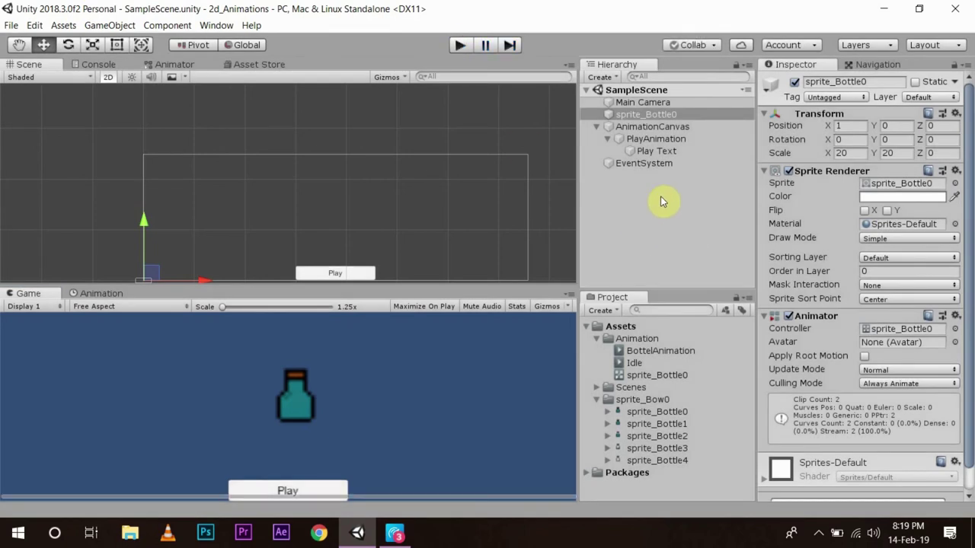
Step: Create a new script named PlayAnimation and add it as a component to the sprite_Bottle0 object
click(648, 190)
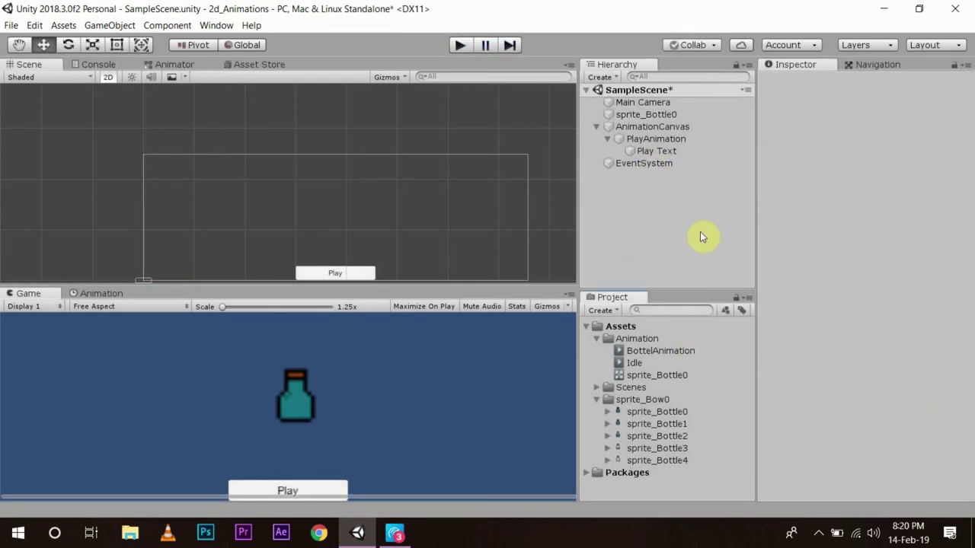
click(648, 115)
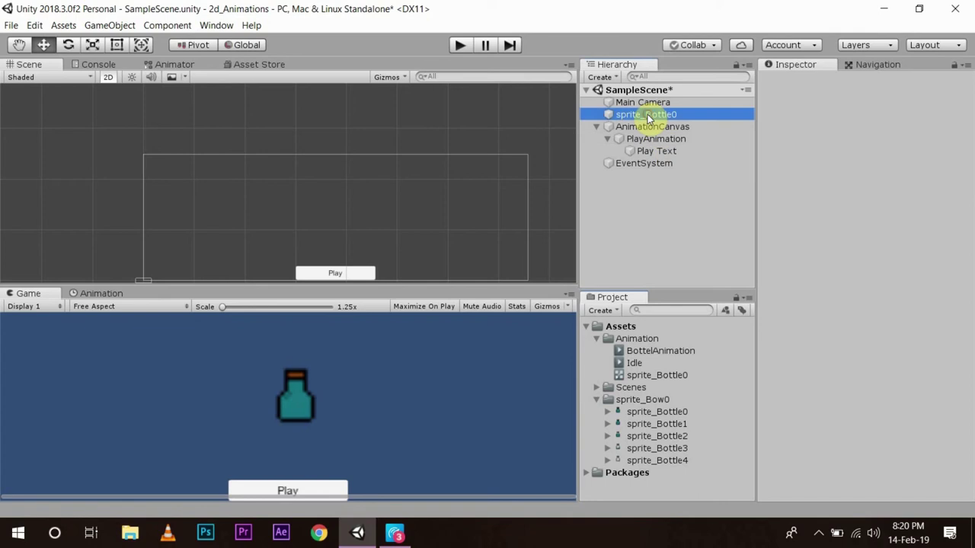
scroll(833, 315, down, 1)
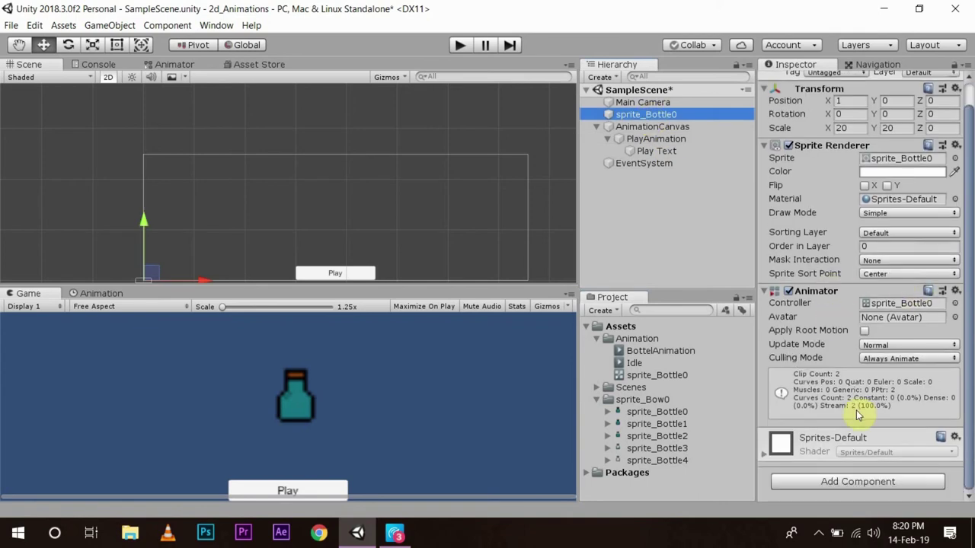
click(852, 483)
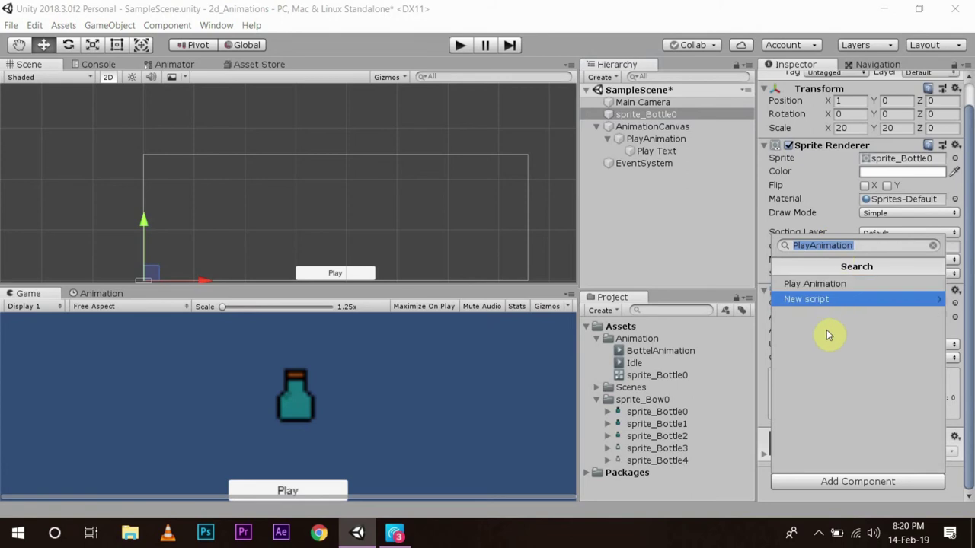
click(830, 304)
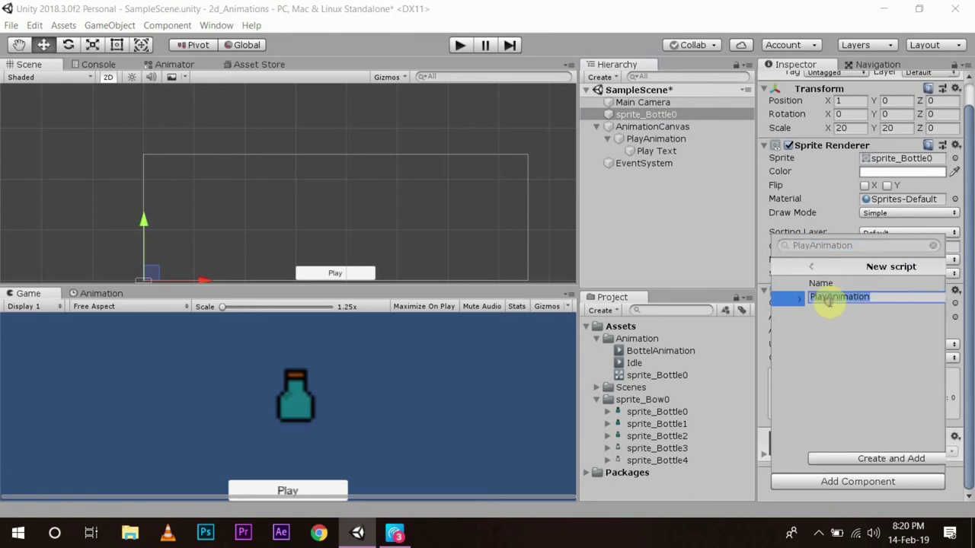
click(864, 460)
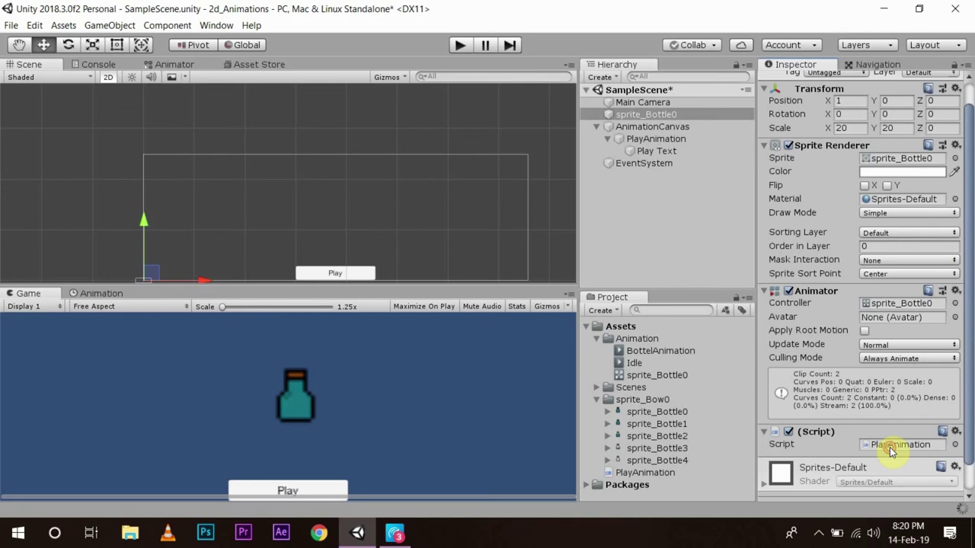
Step: Open the PlayAnimation script in Visual Studio and delete its default Start and Update methods with their comments
double_click(893, 449)
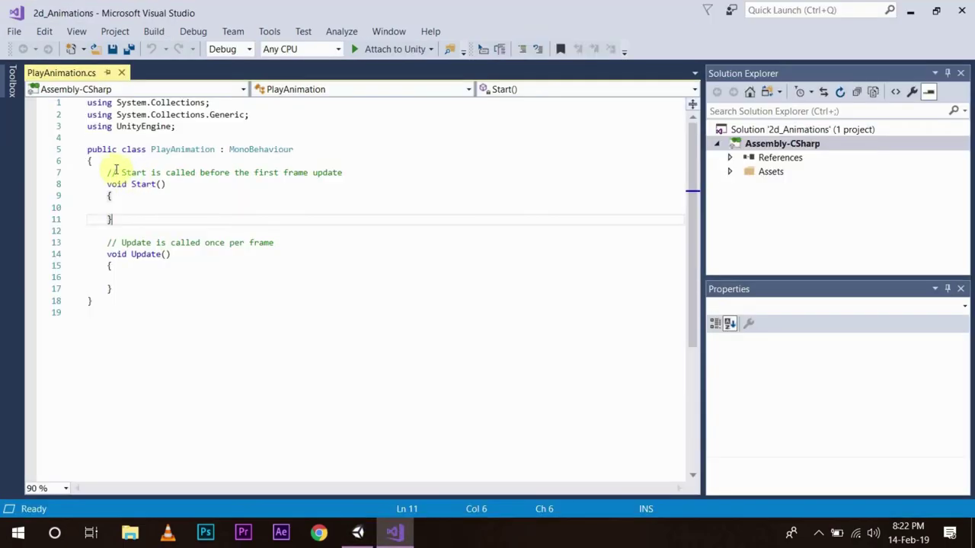
drag(108, 172, 169, 286)
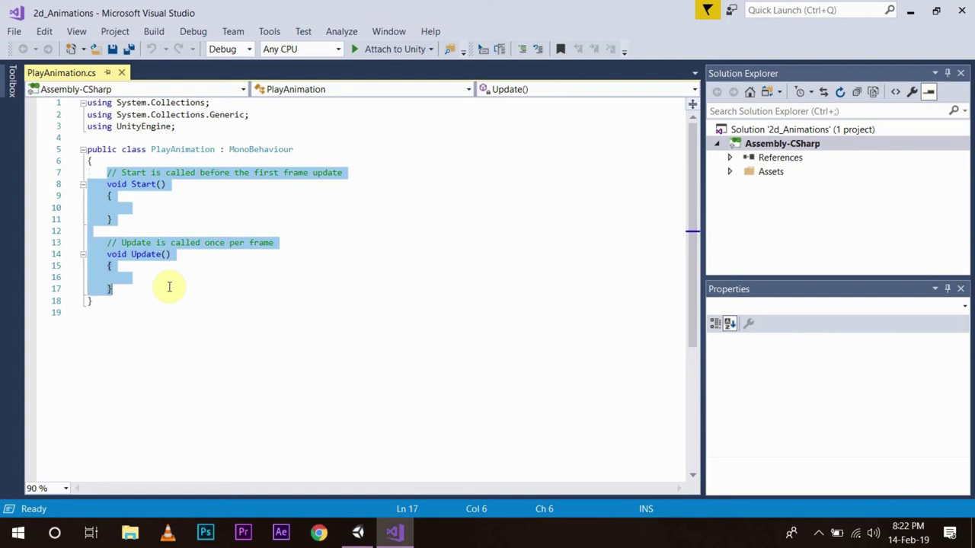
key(Delete)
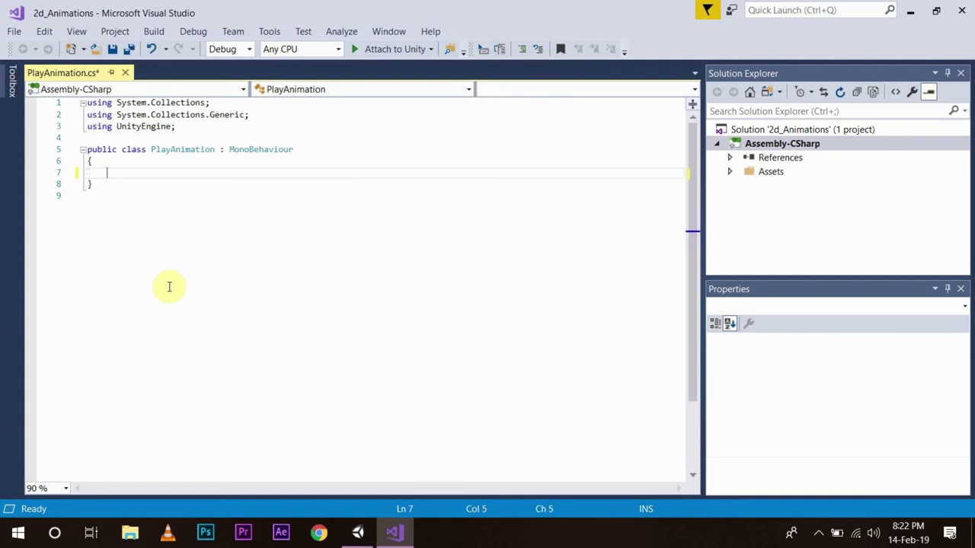
click(357, 532)
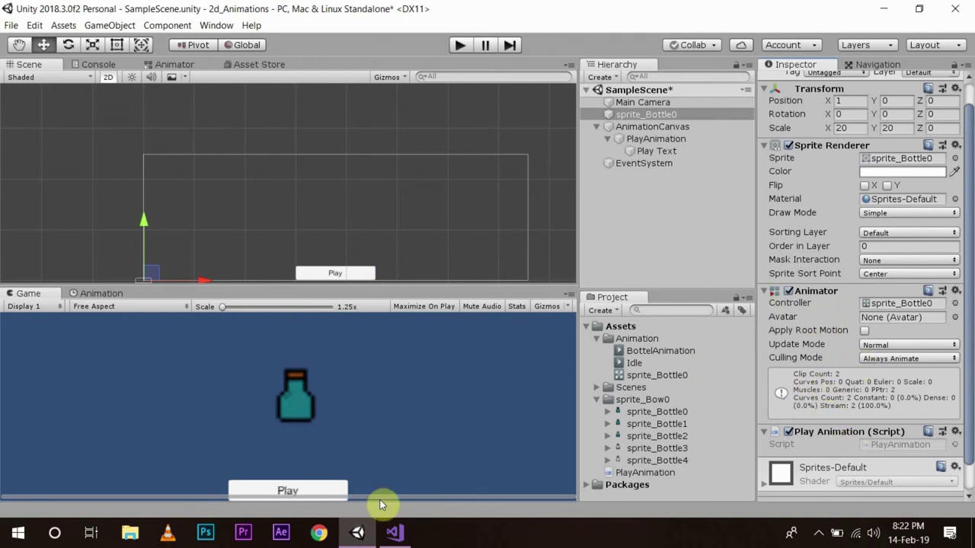
click(395, 531)
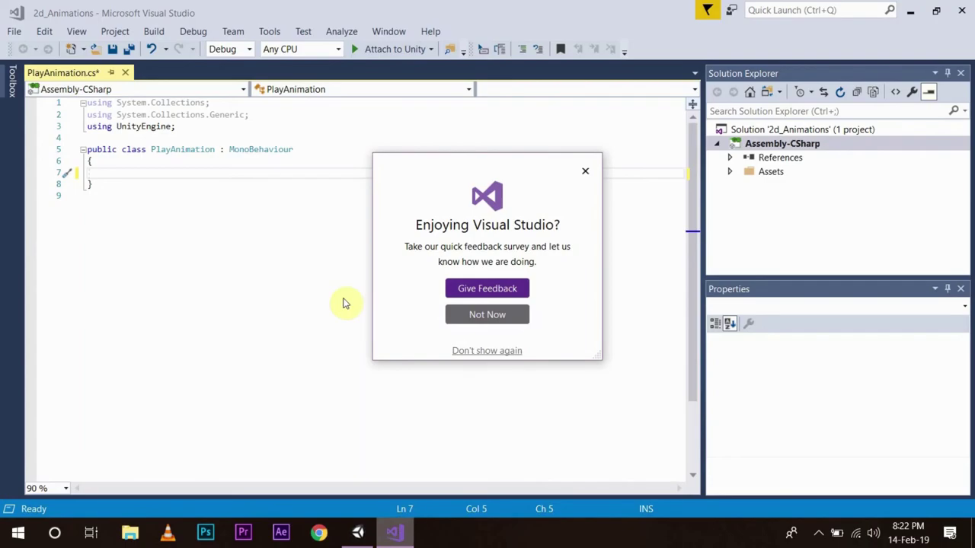
Step: Dismiss the feedback survey and declare an Animator field named Anim inside the PlayAnimation class
click(585, 170)
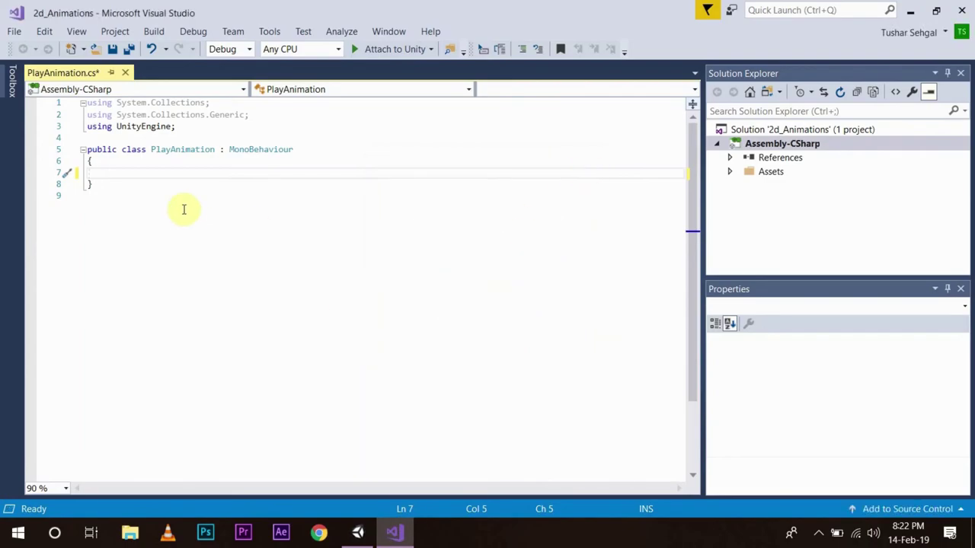
text(Animator)
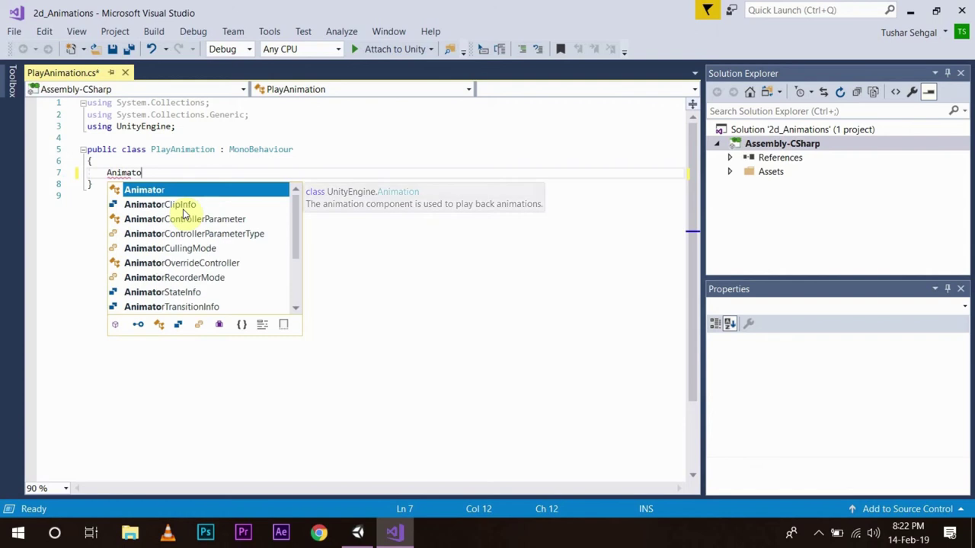
key(Escape)
text(Anim)
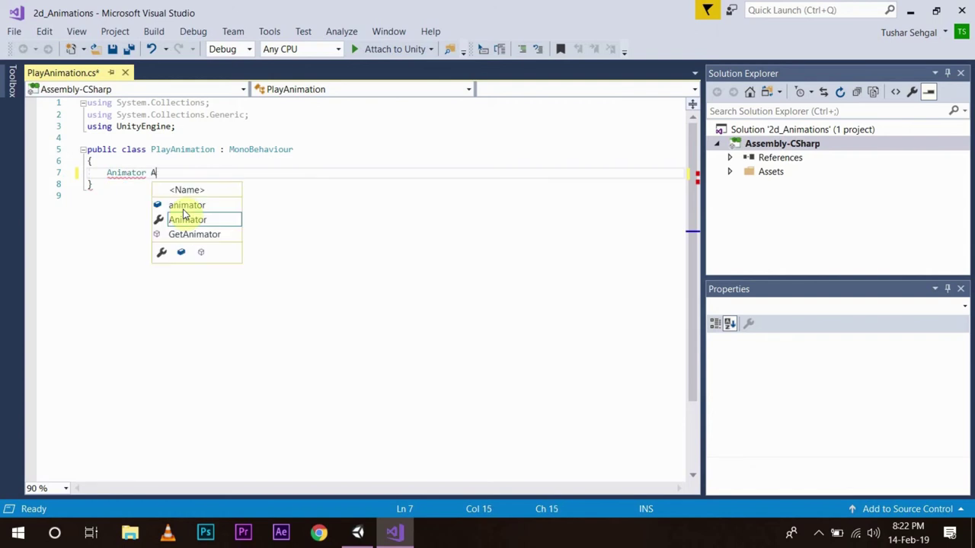
text(;)
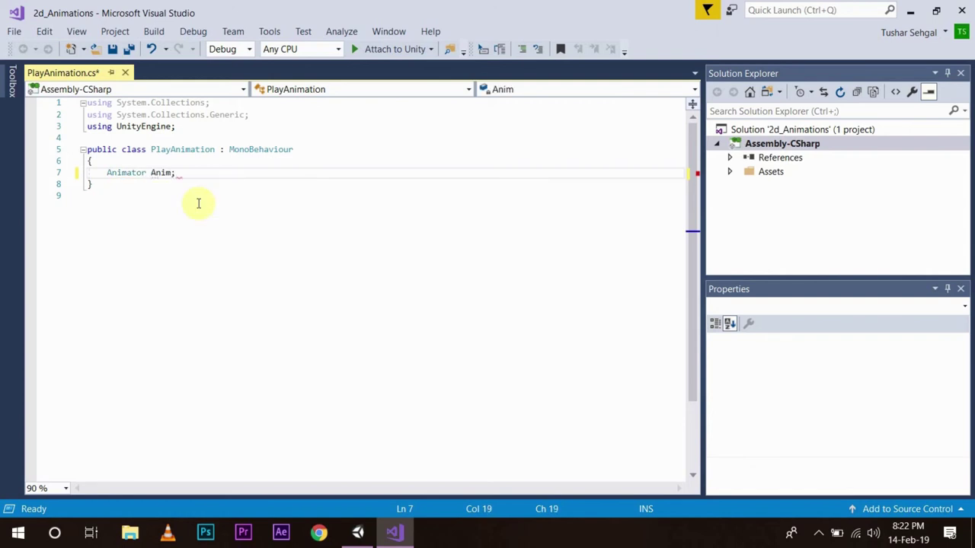
key(Return)
key(Return)
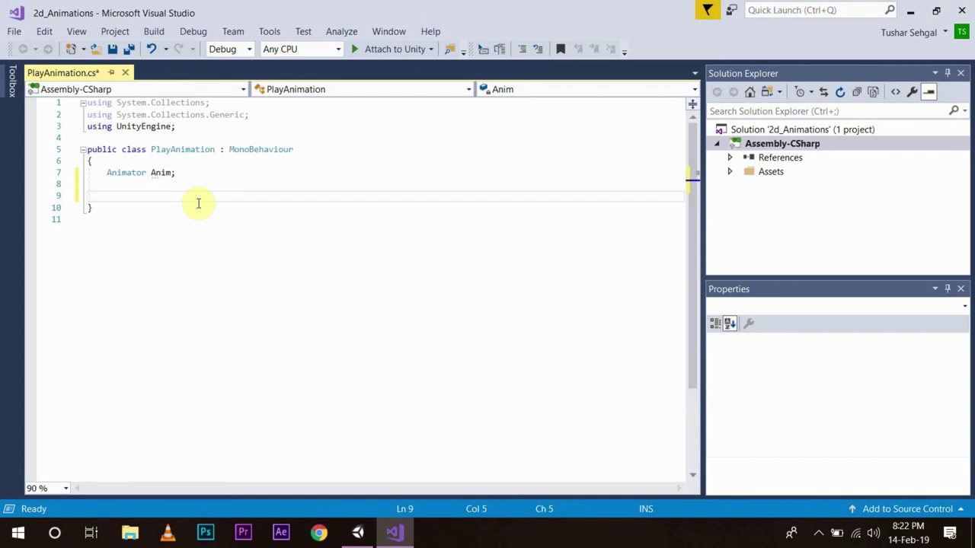
Step: Add an empty private void Awake() method below the Anim field and remove the stray parenthesis from its body
text(awake)
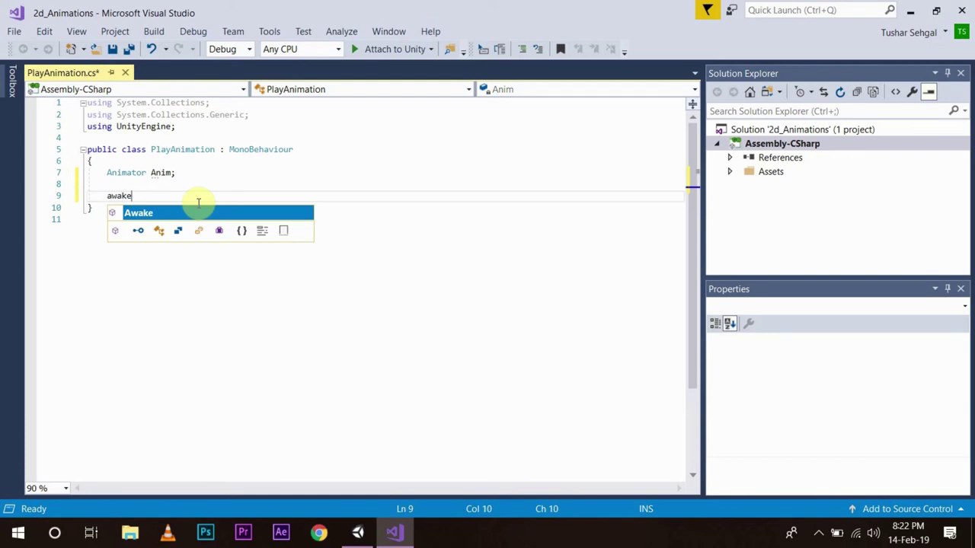
key(Tab)
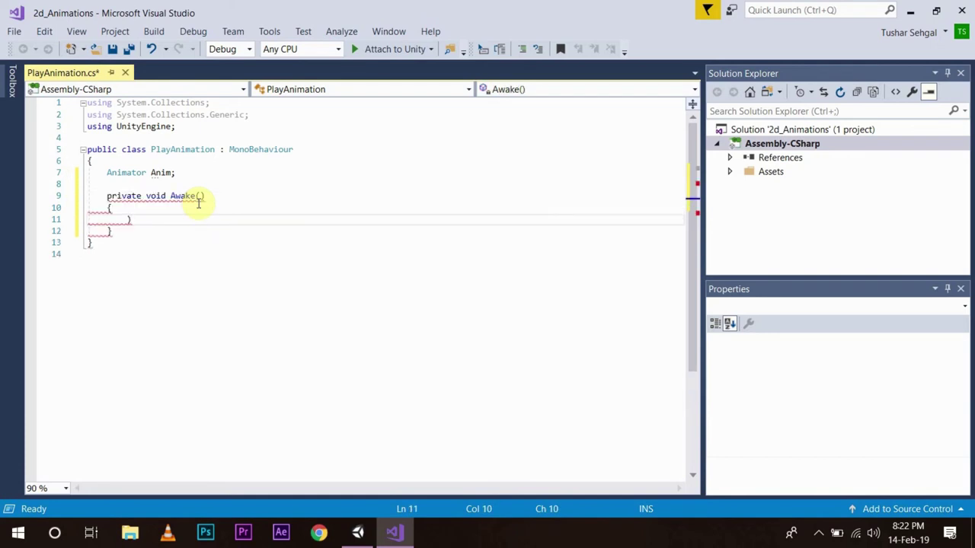
key(BackSpace)
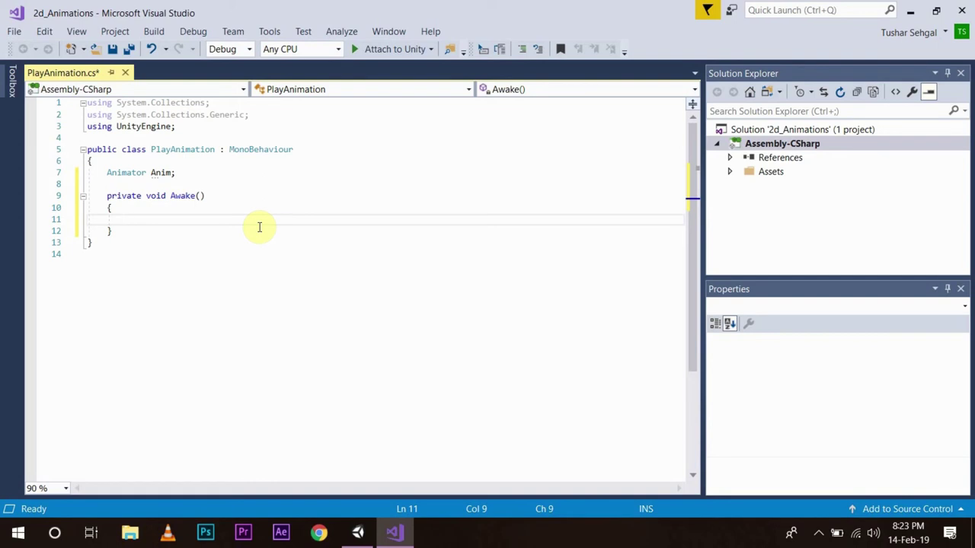
Step: In Awake, assign the object's Animator component to the field with Anim = GetComponent<Animator>();
text(A)
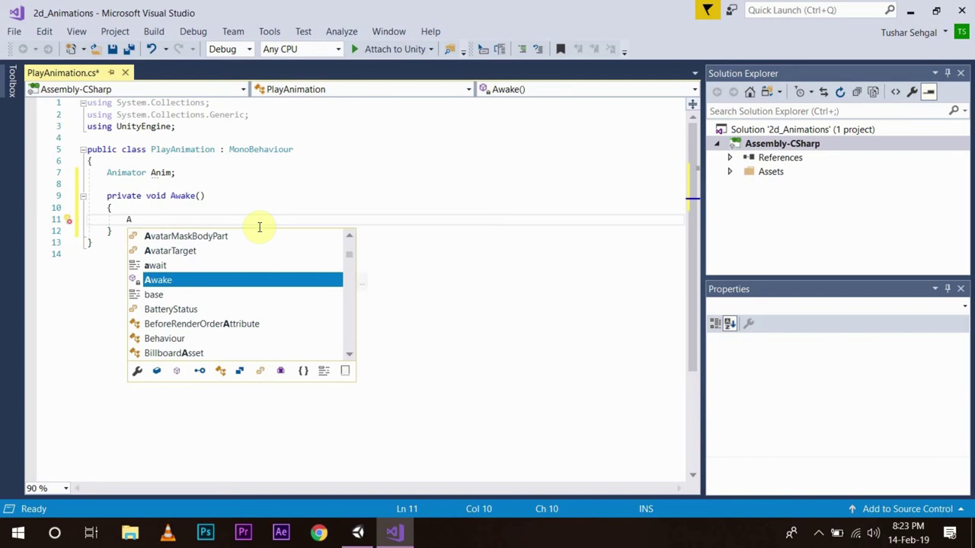
text(nim = )
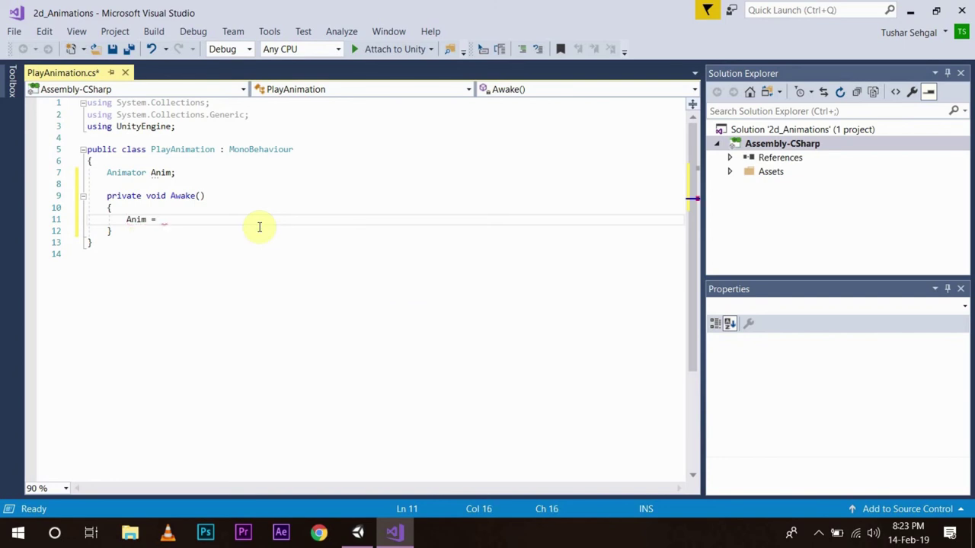
text(get)
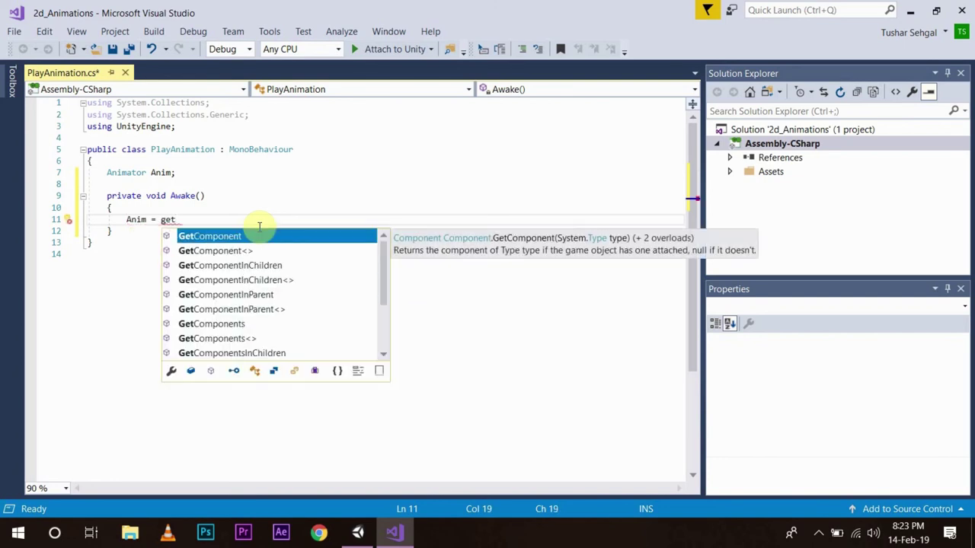
key(Down)
key(Tab)
text(<)
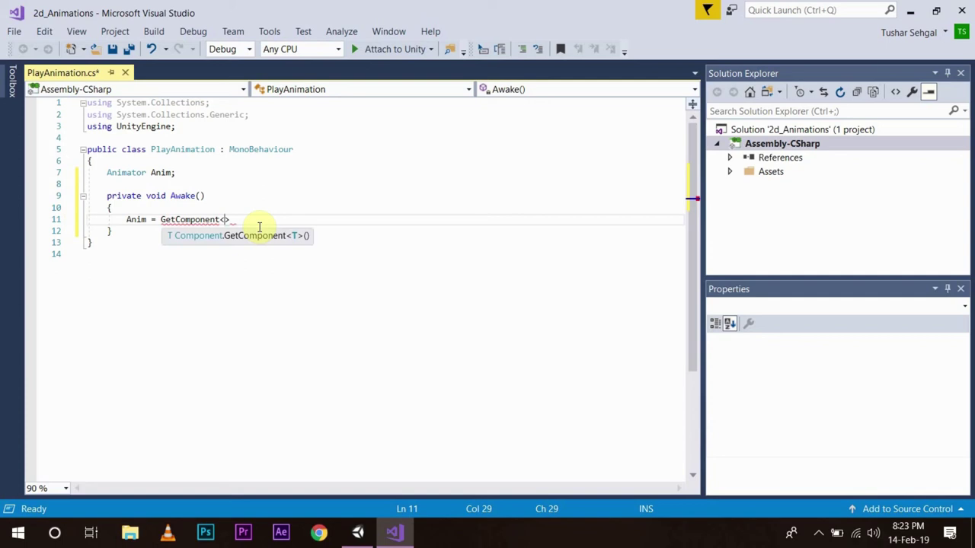
text(Ani)
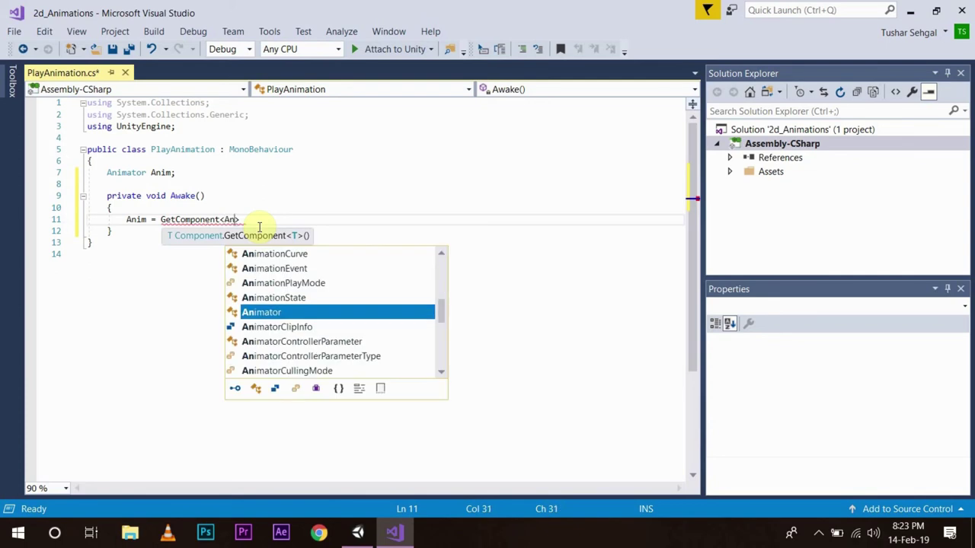
key(Tab)
text(>)
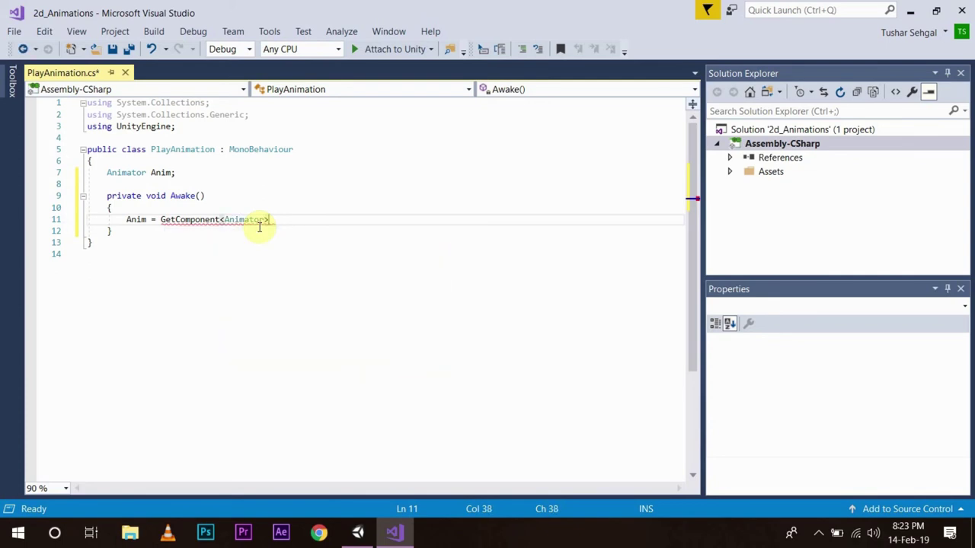
text(())
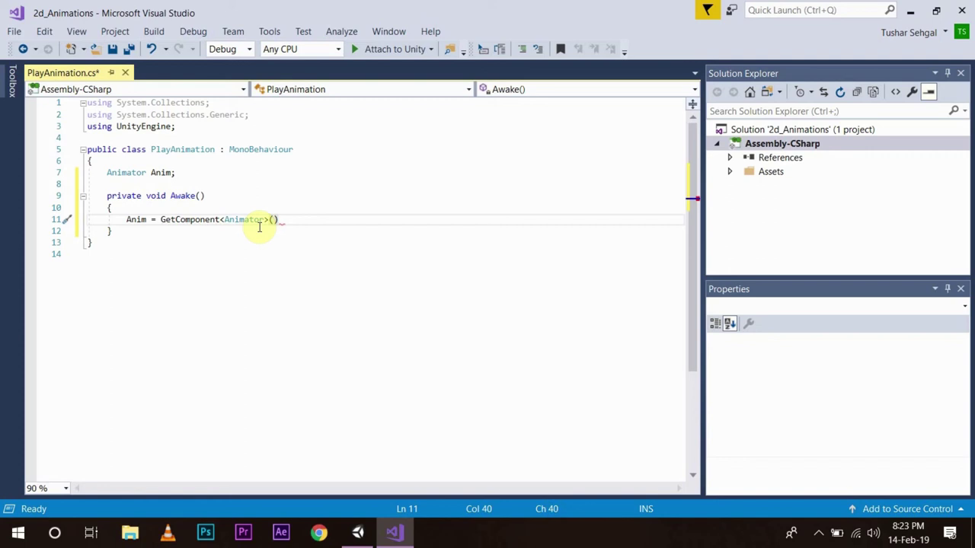
text(;)
Step: Add an empty void PlayAnimation2d() method below the Awake method
click(144, 241)
click(144, 233)
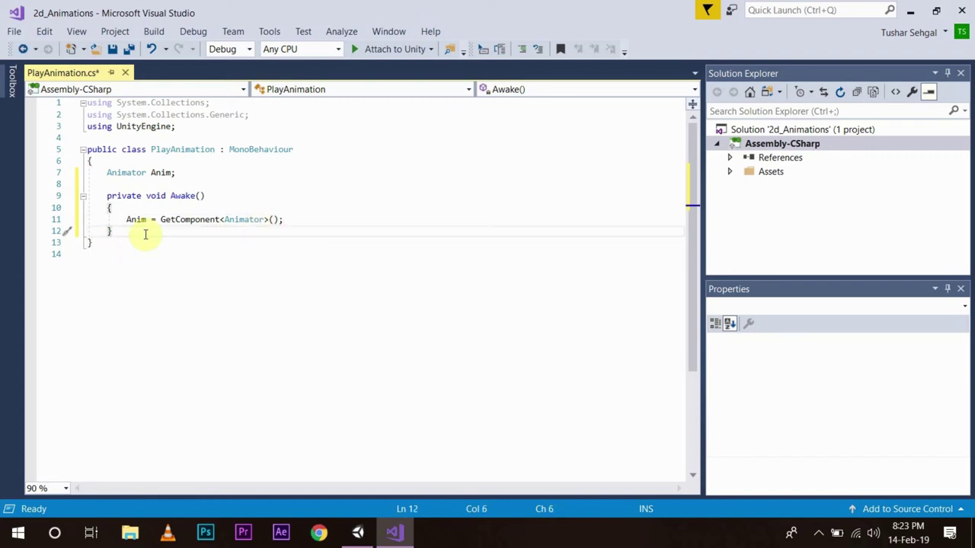
key(Return)
key(Return)
text(void PlayAnimation2d() {  })
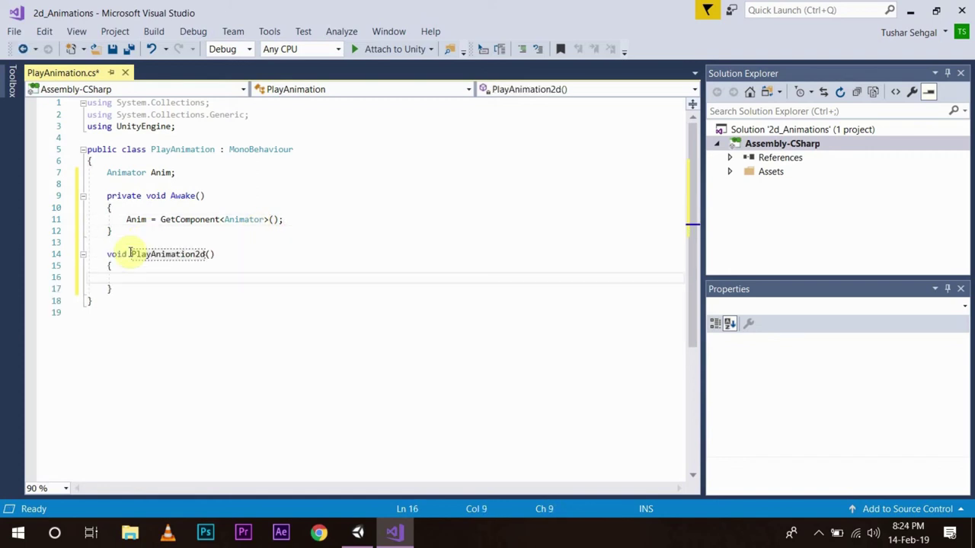
Step: Delete the new method's name and body after void, and rewrite them as PlayAnimation2d() with an empty body
drag(130, 254, 273, 261)
key(Delete)
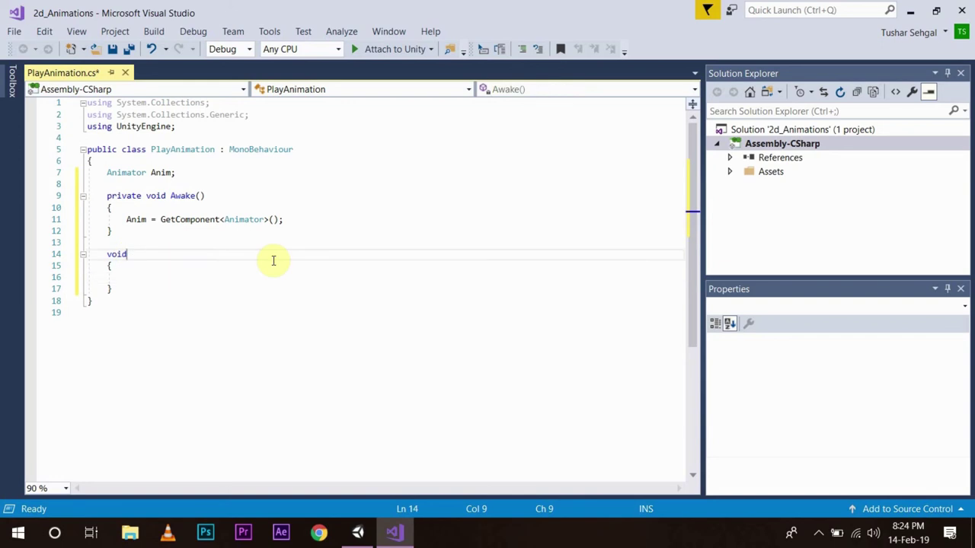
key(Delete)
key(Delete)
key(Delete)
key(Delete)
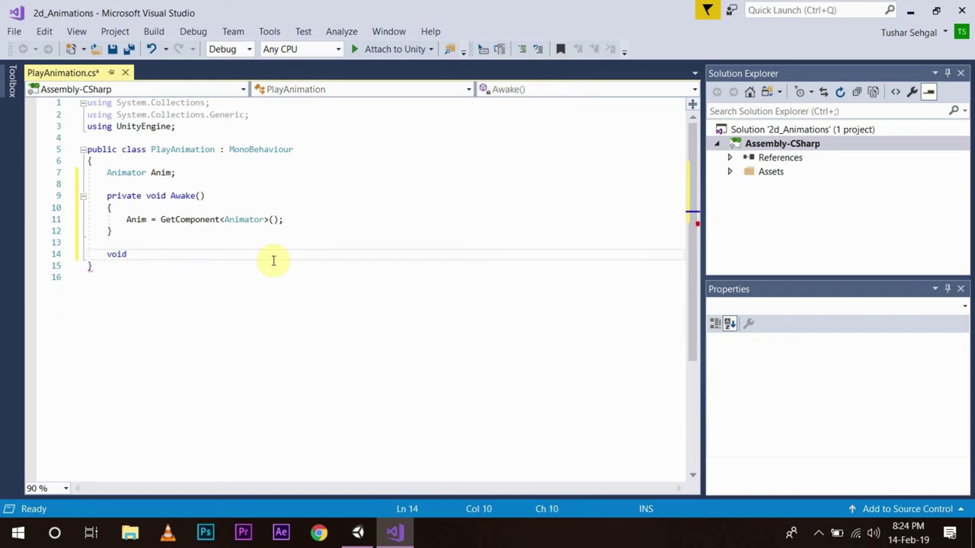
text(Pl)
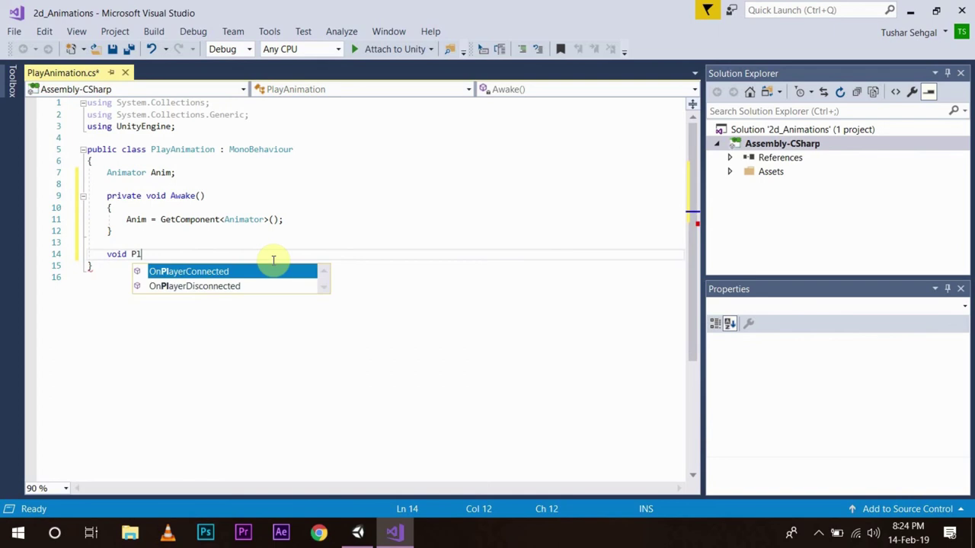
text(ayAnimation)
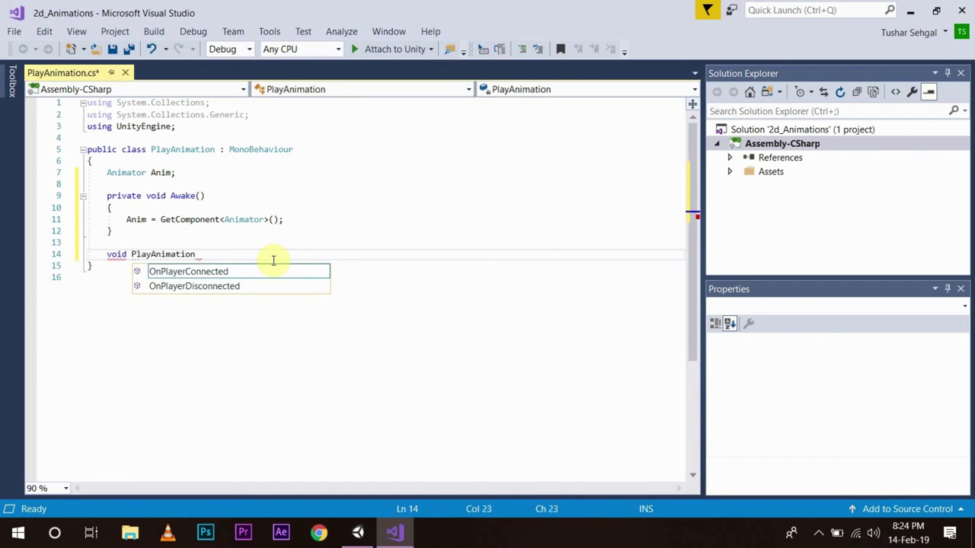
text(2d())
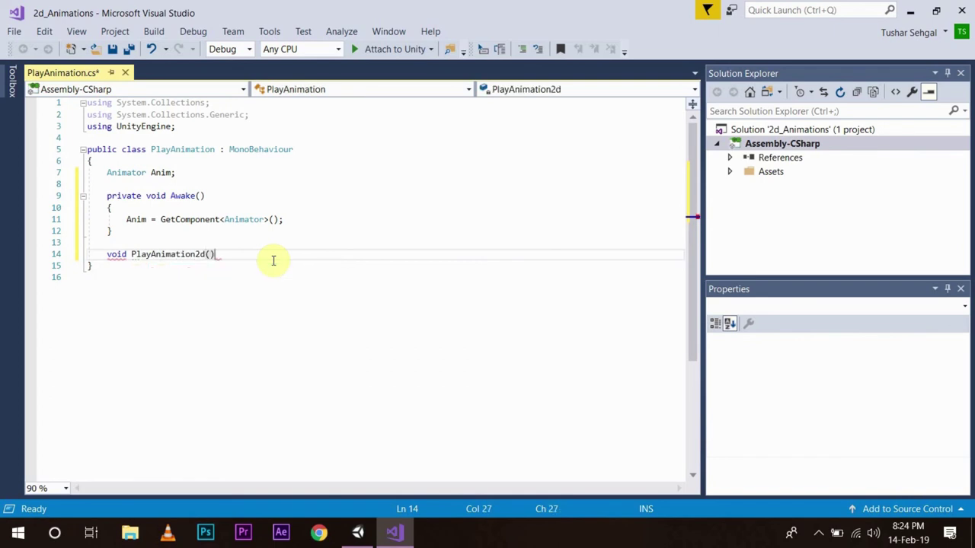
key(Return)
text({)
key(Return)
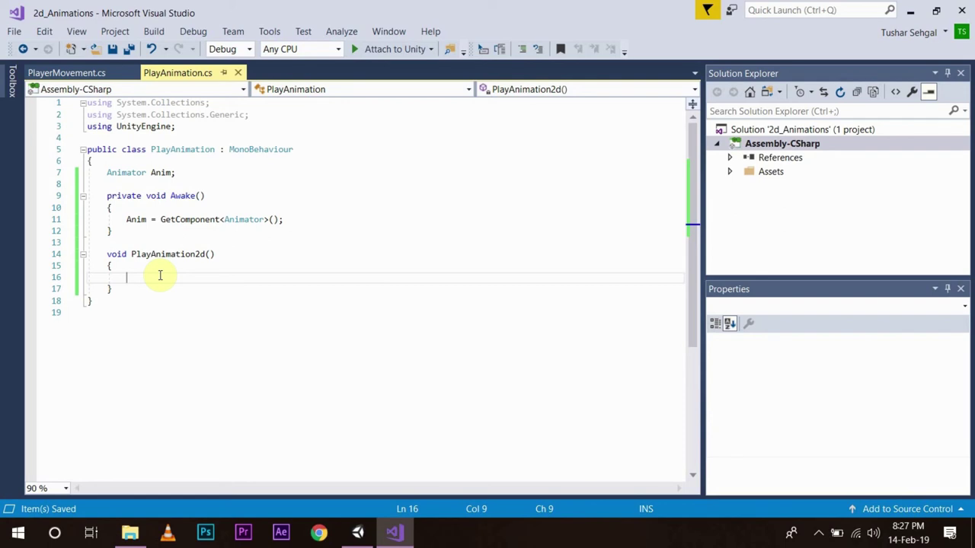
Step: In PlayAnimation2d, fire the Play trigger on the Animator with Anim.SetTrigger("Play");
text(Anim)
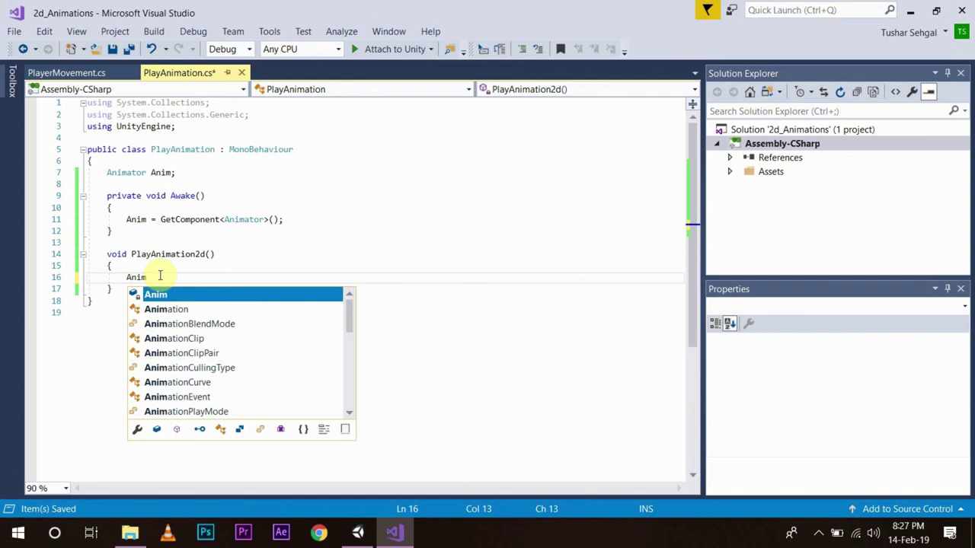
text(.set)
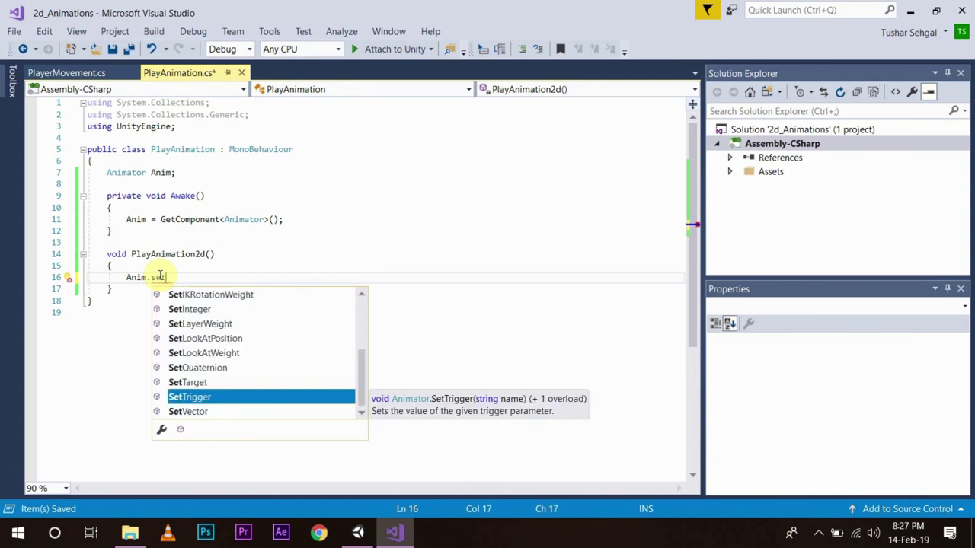
key(Tab)
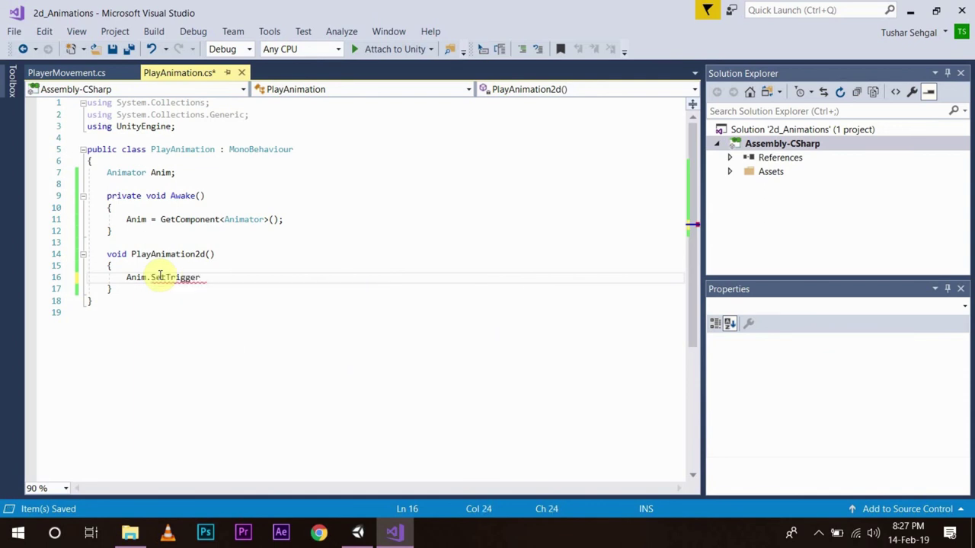
text(()
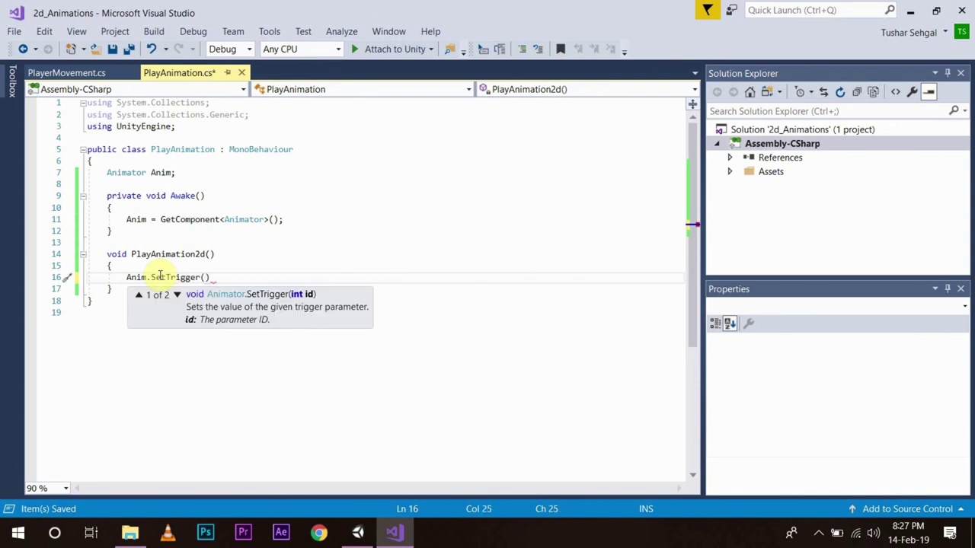
text(")
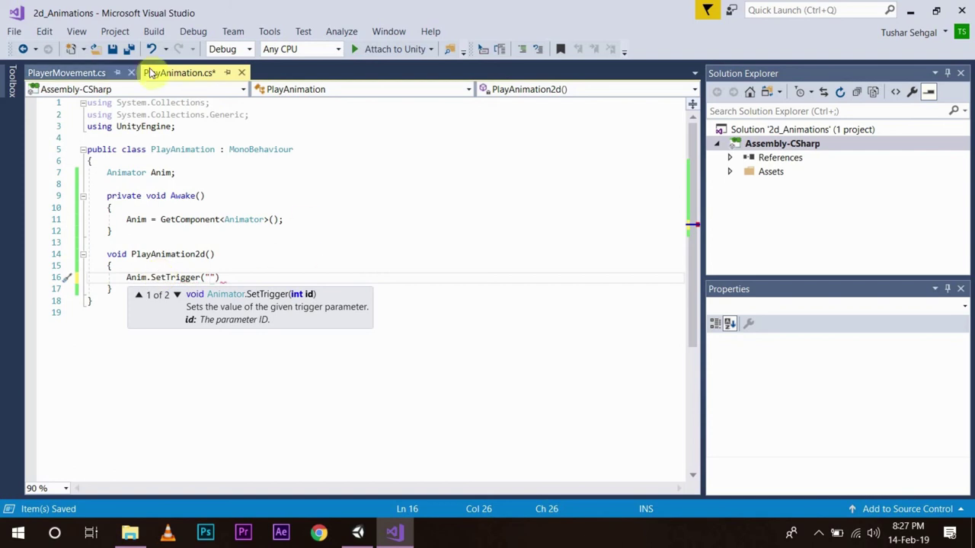
text(Play)
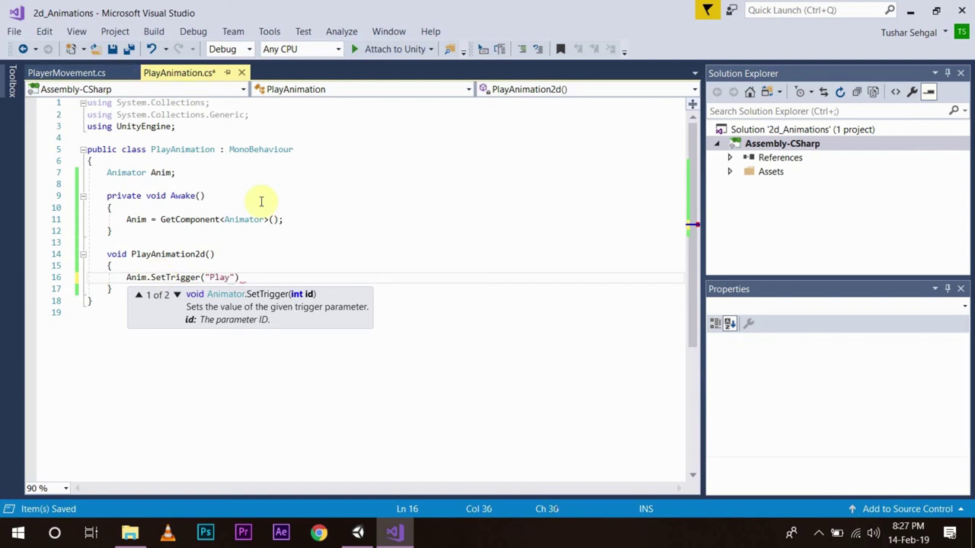
text("))
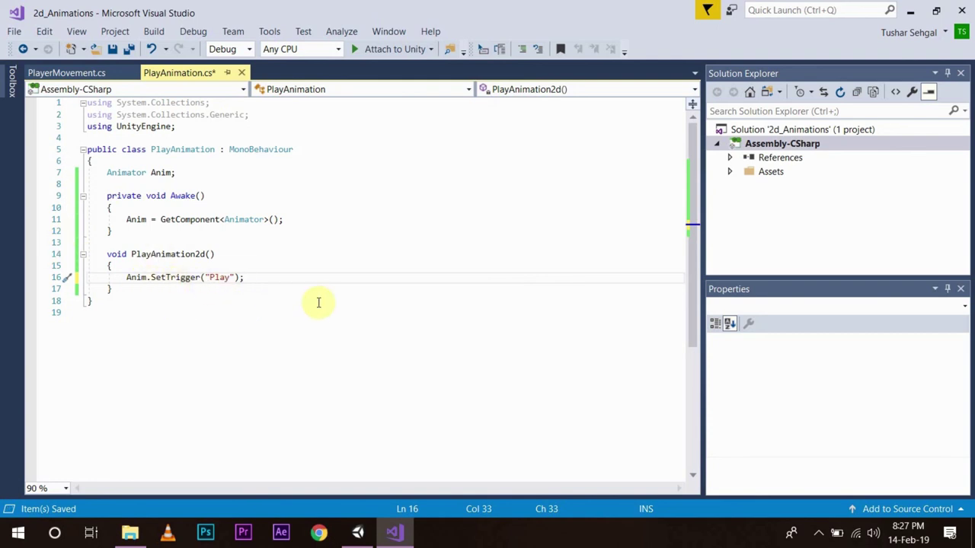
Step: Save the script, and in Unity add an On Click entry to the PlayAnimation button with sprite_Bottle0 as its object
key(ctrl+s)
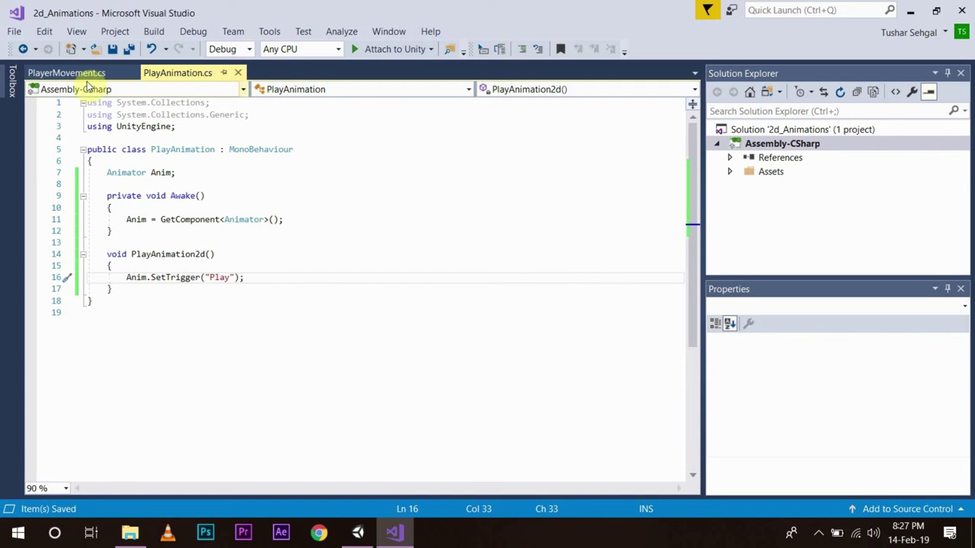
click(364, 534)
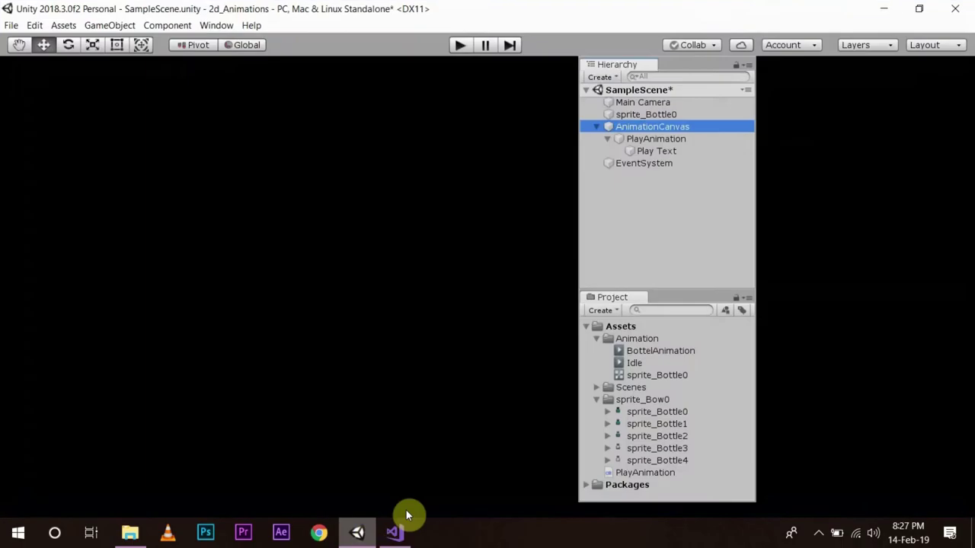
click(652, 141)
scroll(874, 324, down, 6)
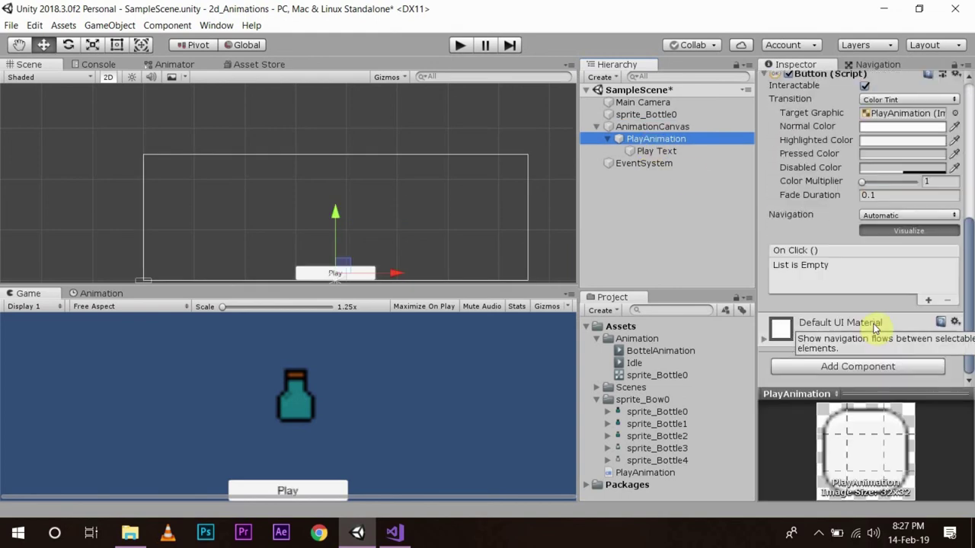
click(927, 300)
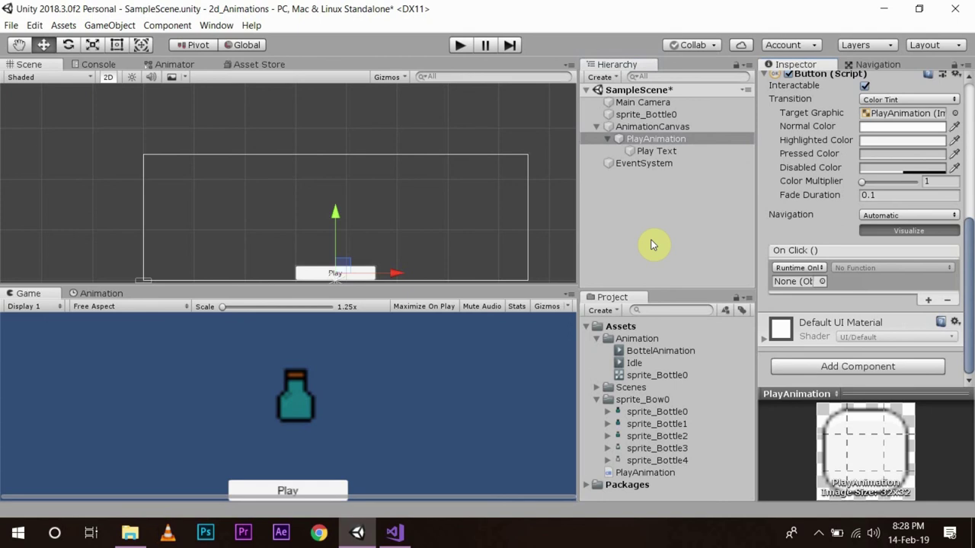
click(630, 115)
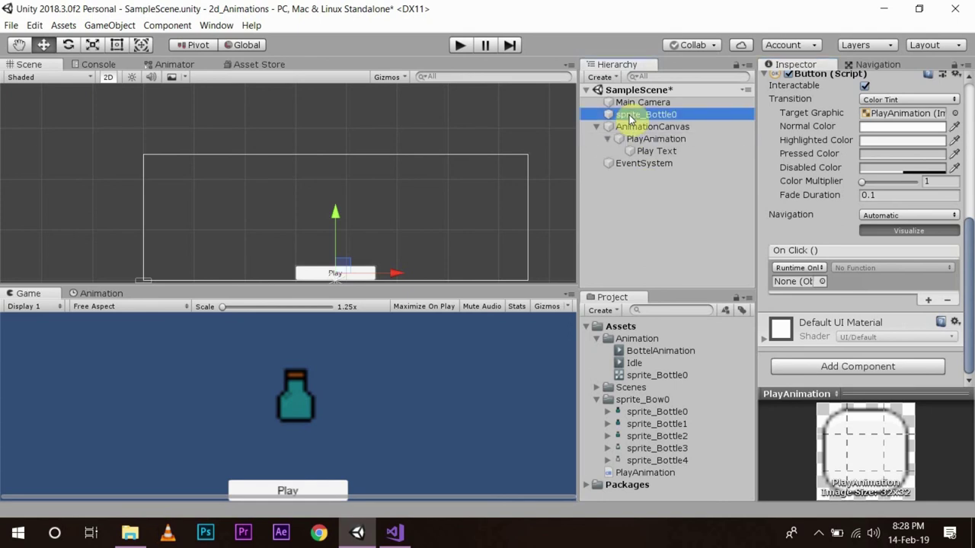
drag(631, 116, 794, 285)
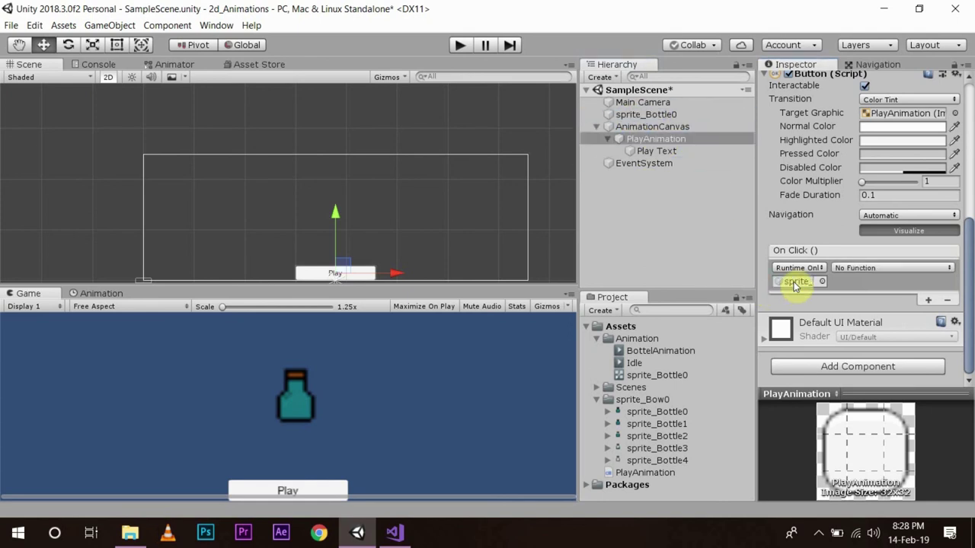
click(880, 268)
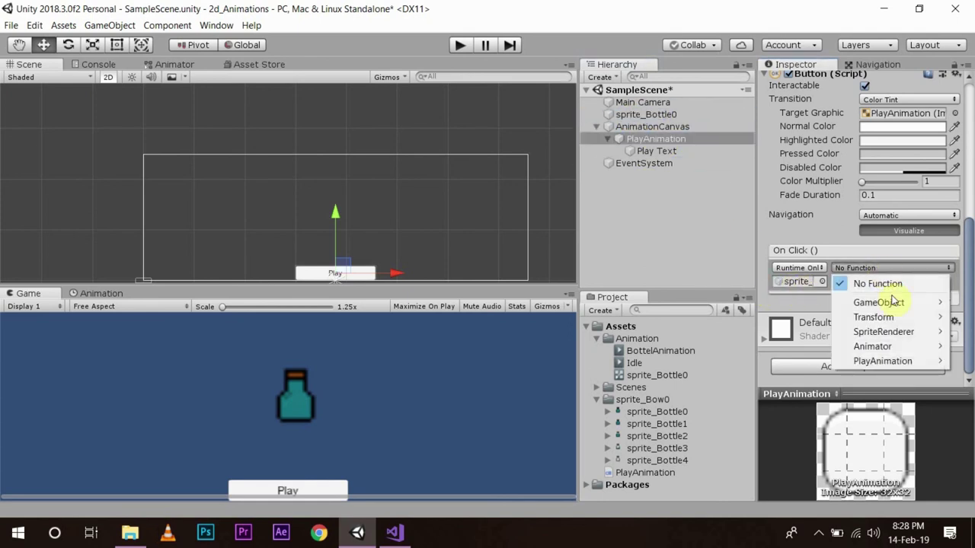
mouse_move(902, 364)
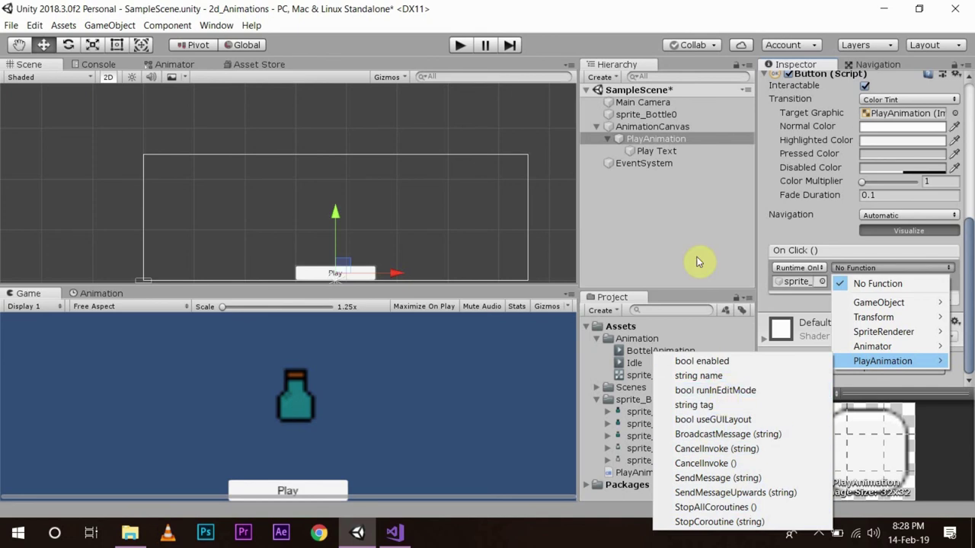
click(646, 265)
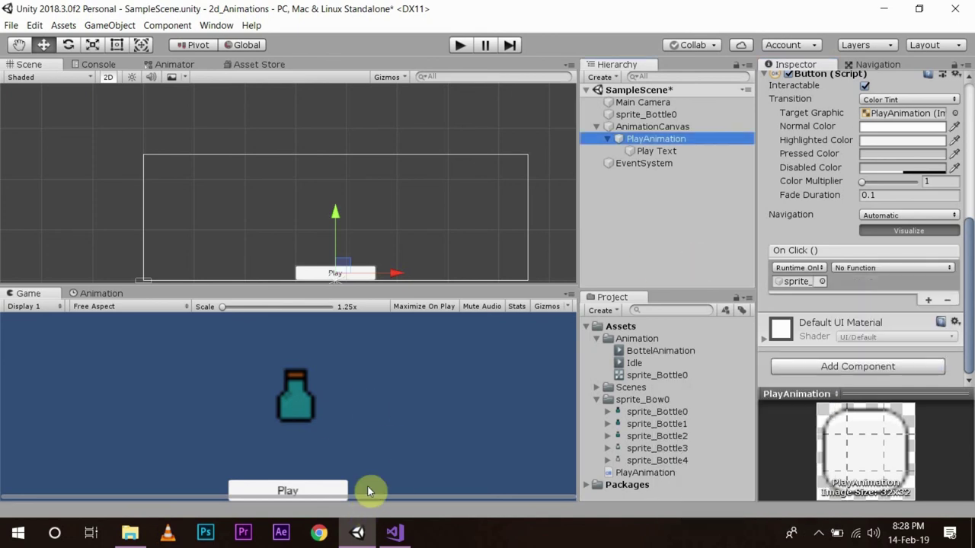
Step: Switch to Visual Studio, make the PlayAnimation2d method public, and save the script
click(397, 530)
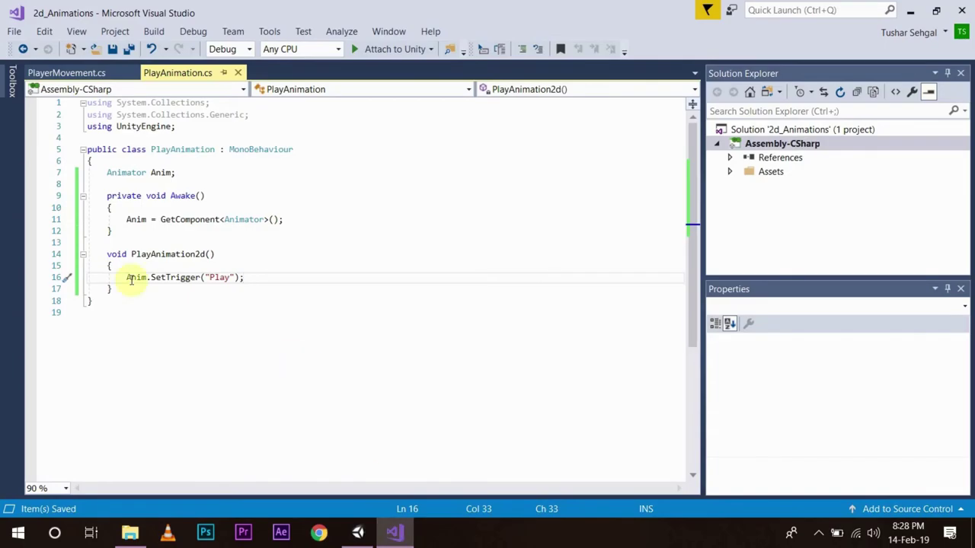
click(106, 254)
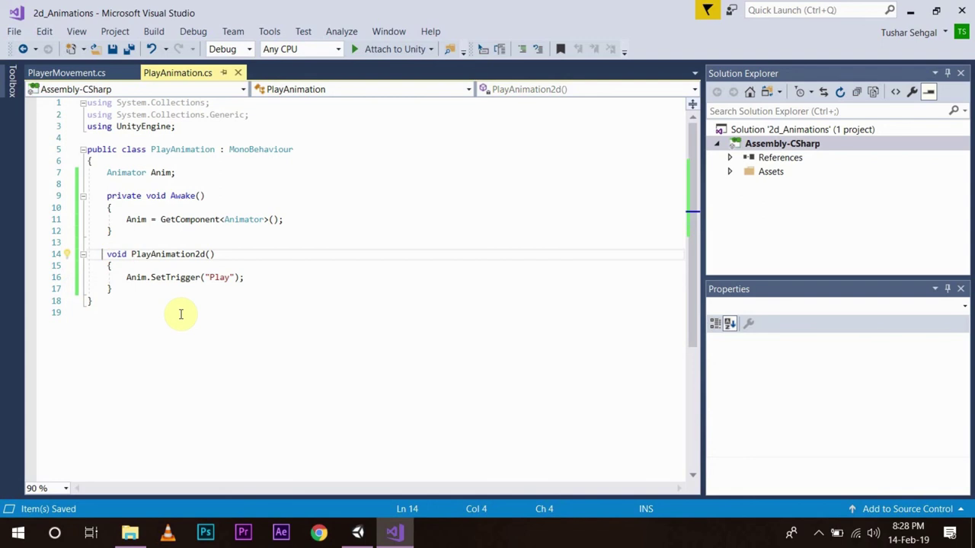
text(public)
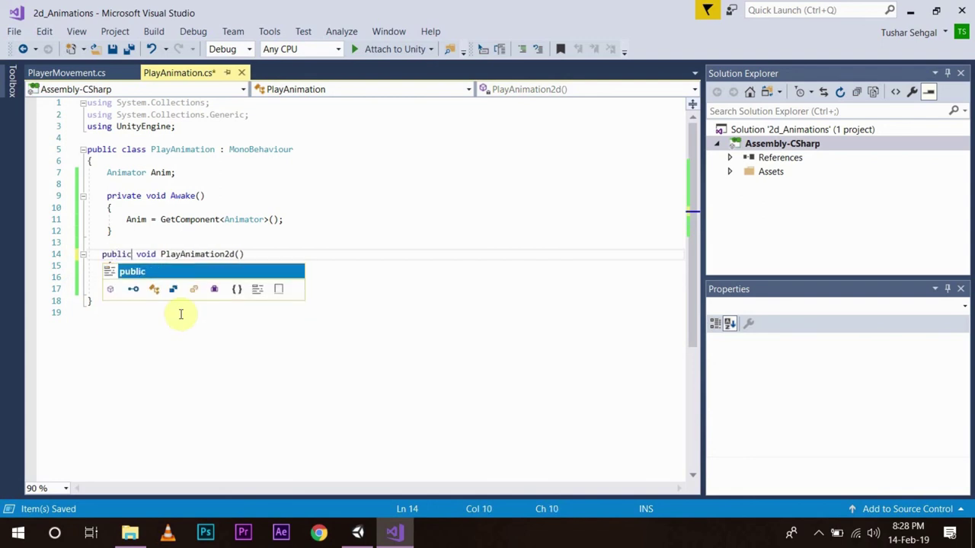
key(Escape)
key(ctrl+s)
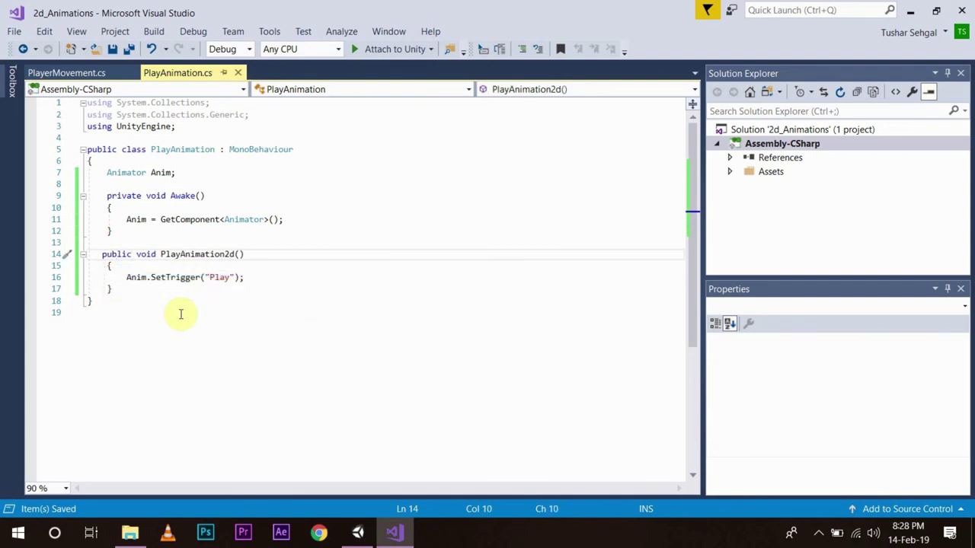
Step: Back in Unity, set the button's On Click function to PlayAnimation2d() of the PlayAnimation script and save the scene
click(357, 534)
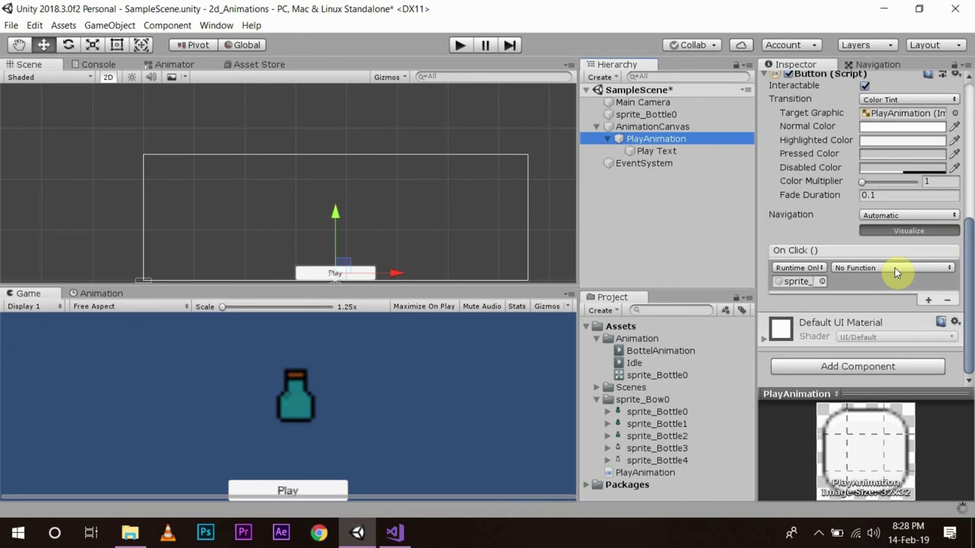
click(888, 311)
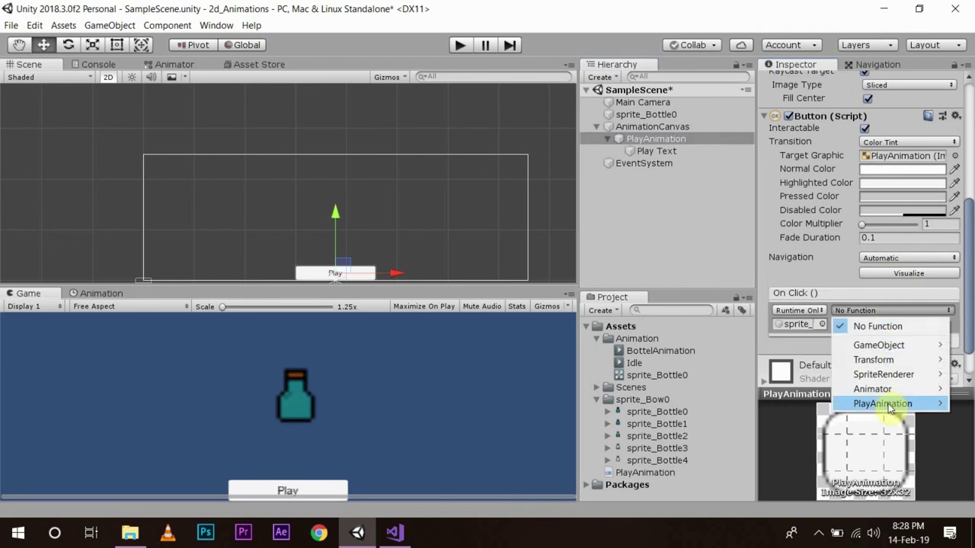
mouse_move(872, 407)
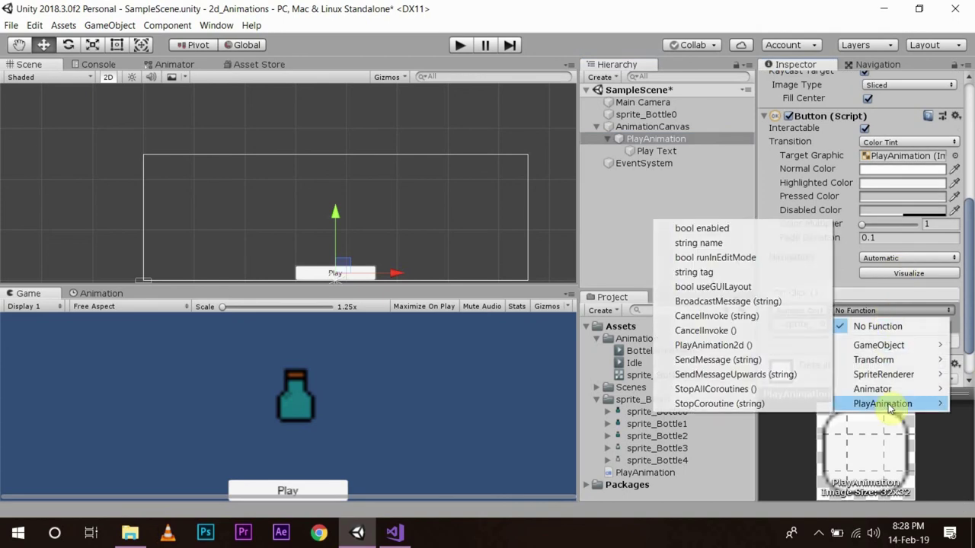
click(730, 347)
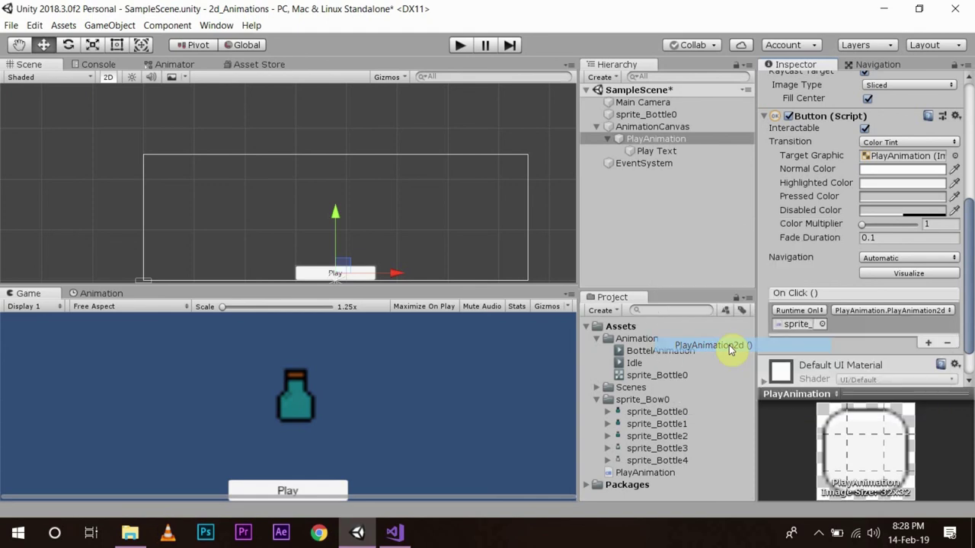
key(ctrl+s)
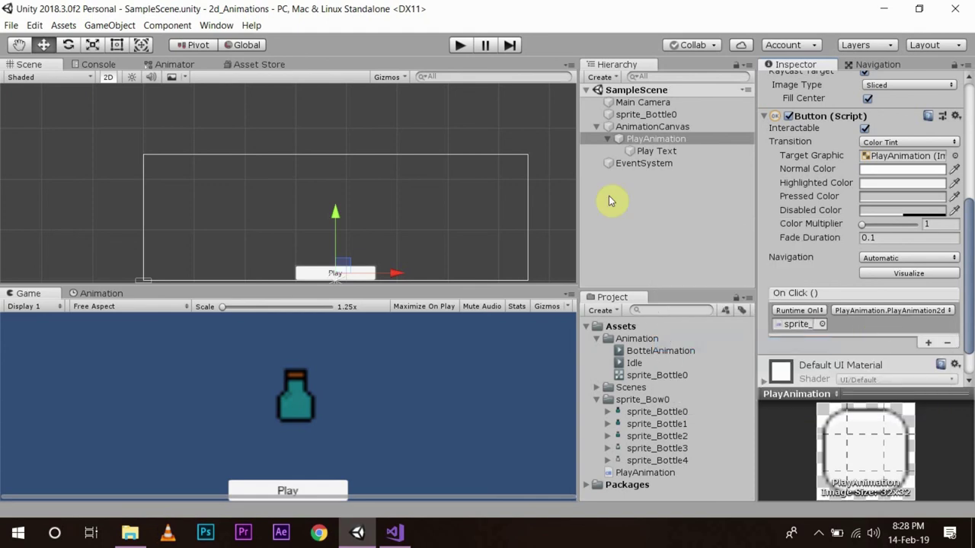
Step: Run the game and test the bottle animation with the Play button in the game view
click(459, 46)
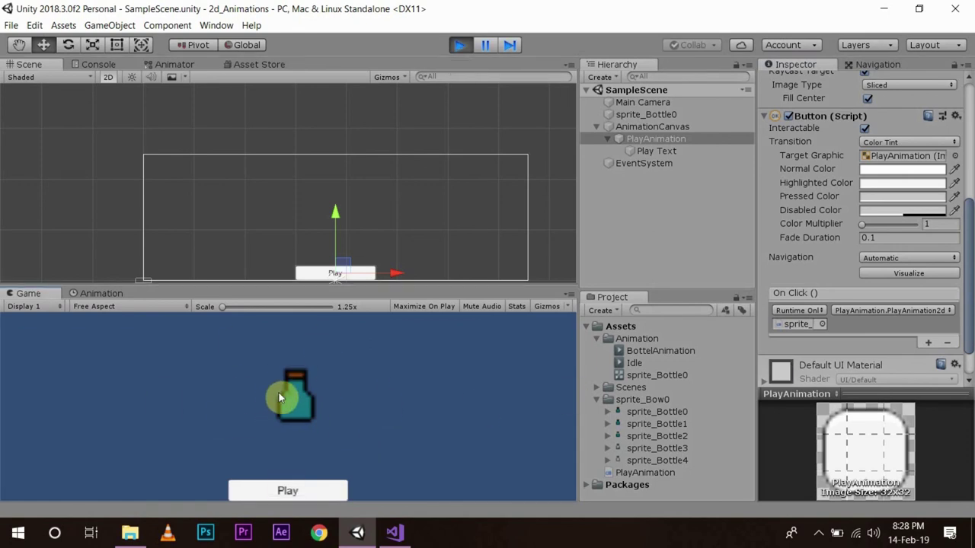
click(294, 489)
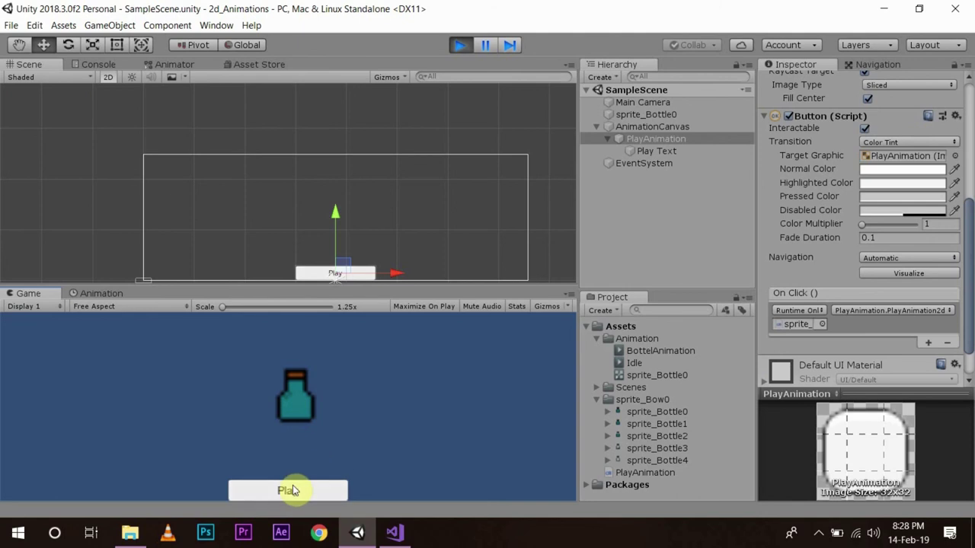